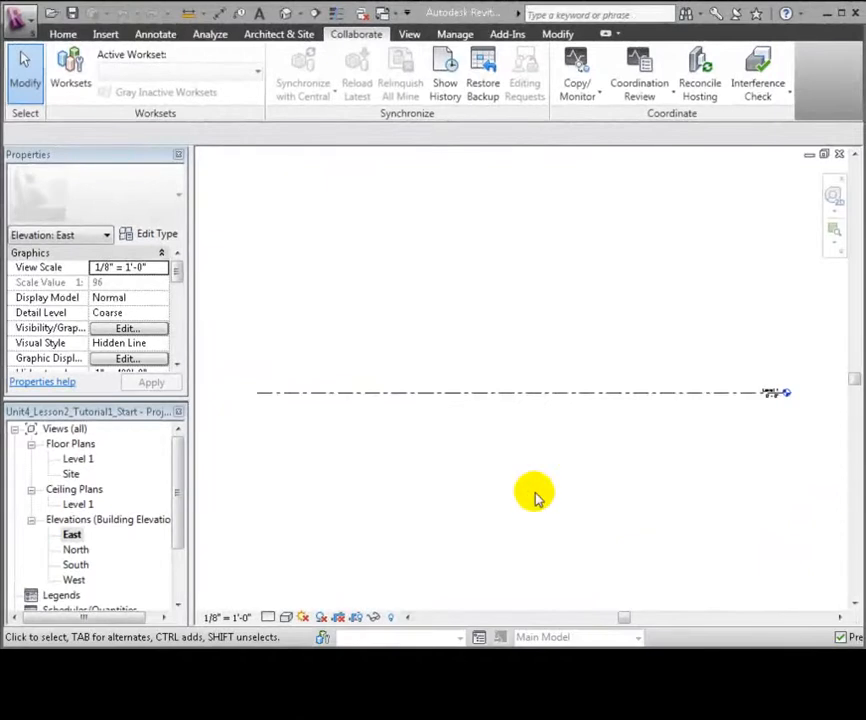
Link the Architectural Model Revit file into the project with Auto - Origin to Origin positioning.
left_click(106, 36)
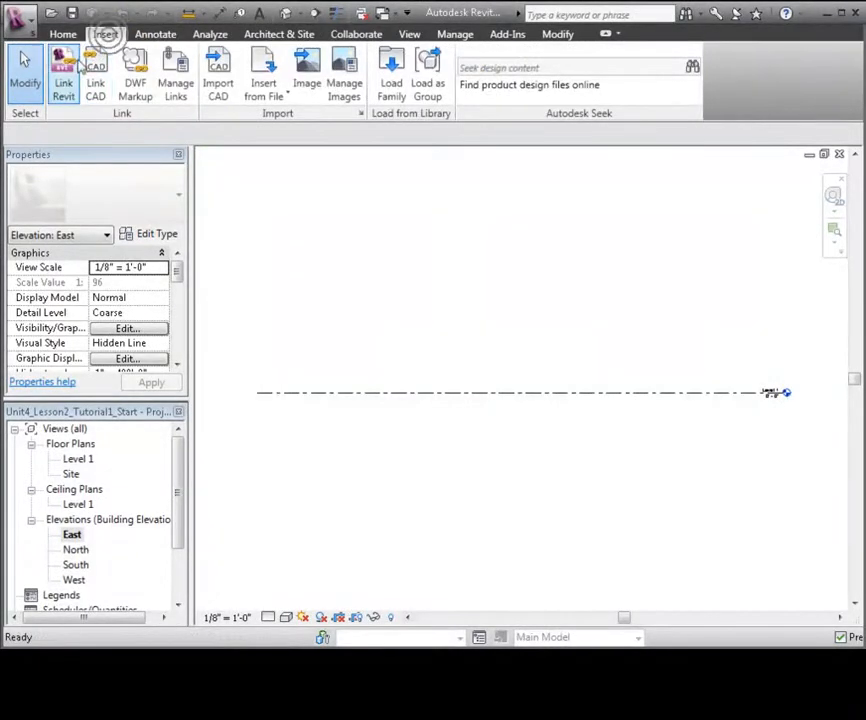
left_click(63, 82)
left_click(290, 201)
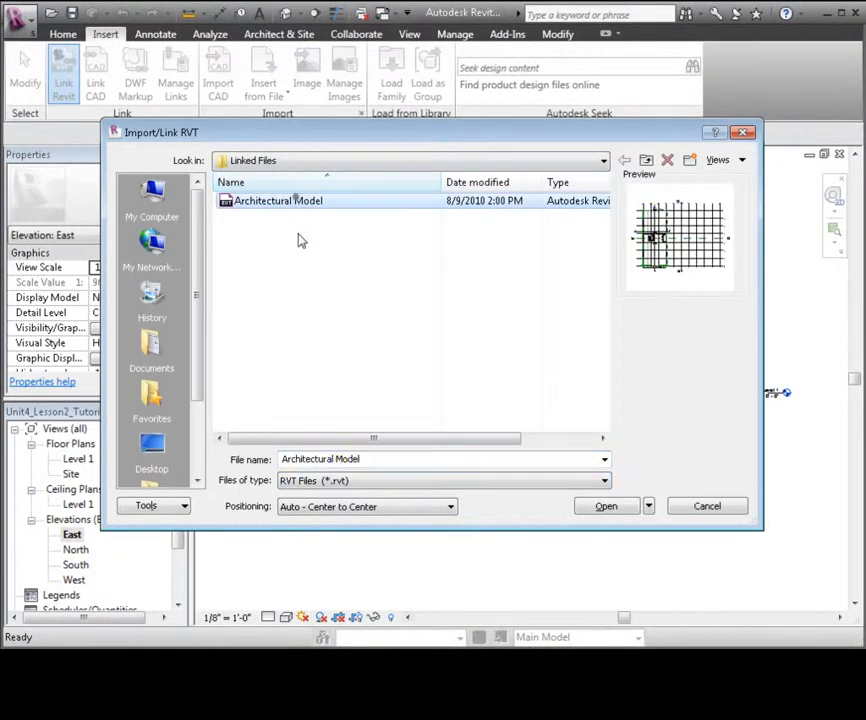
left_click(358, 510)
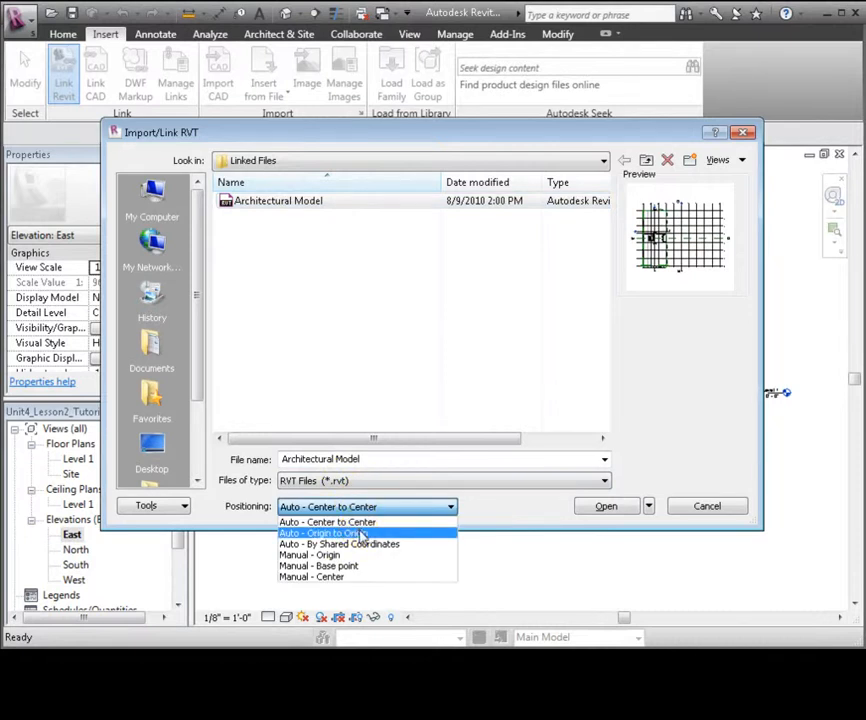
left_click(356, 531)
left_click(594, 510)
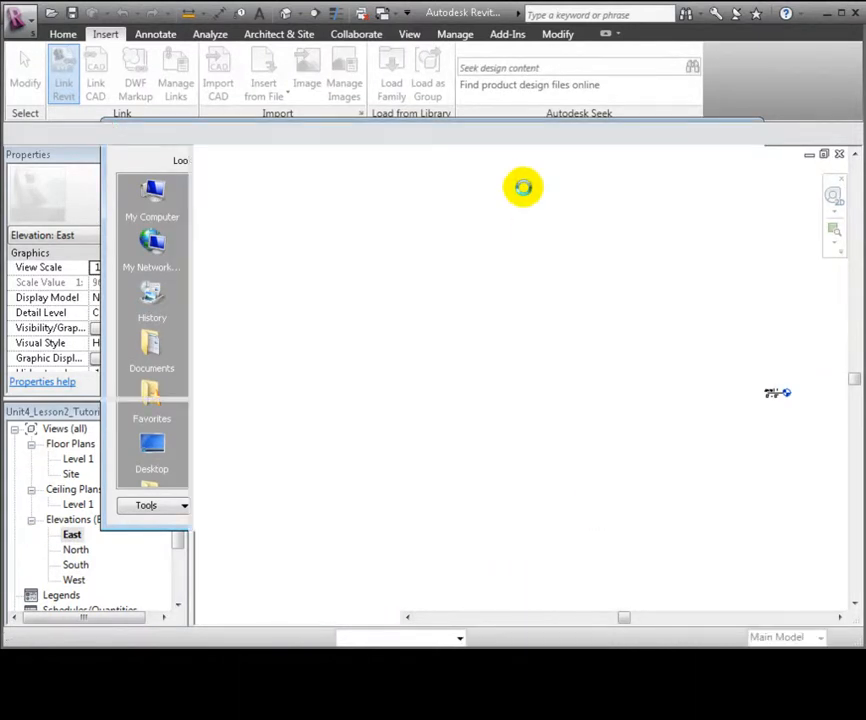
Pin the linked architectural model in place and clear the selection.
left_click(560, 35)
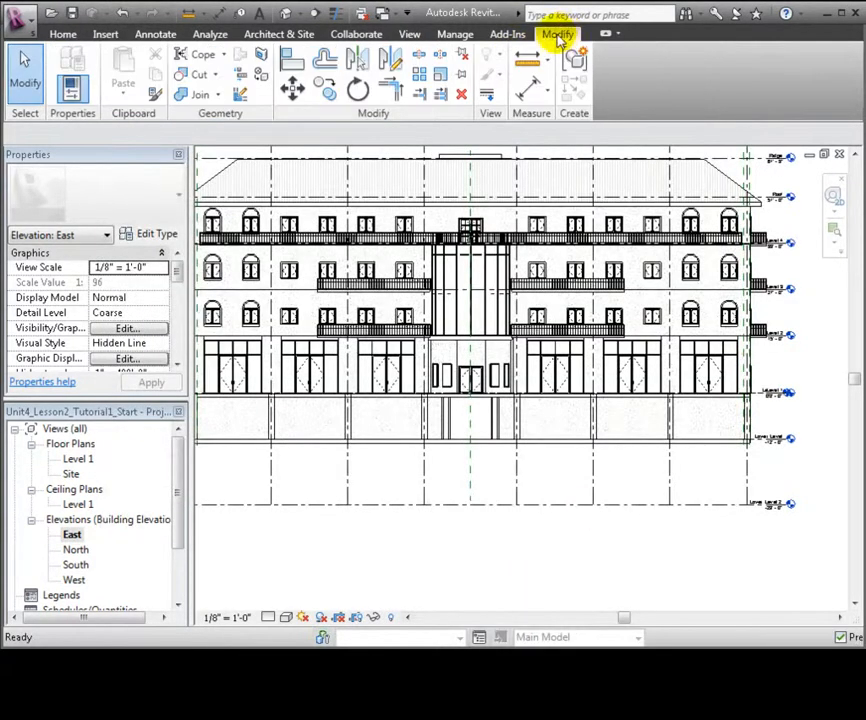
right_click(540, 450)
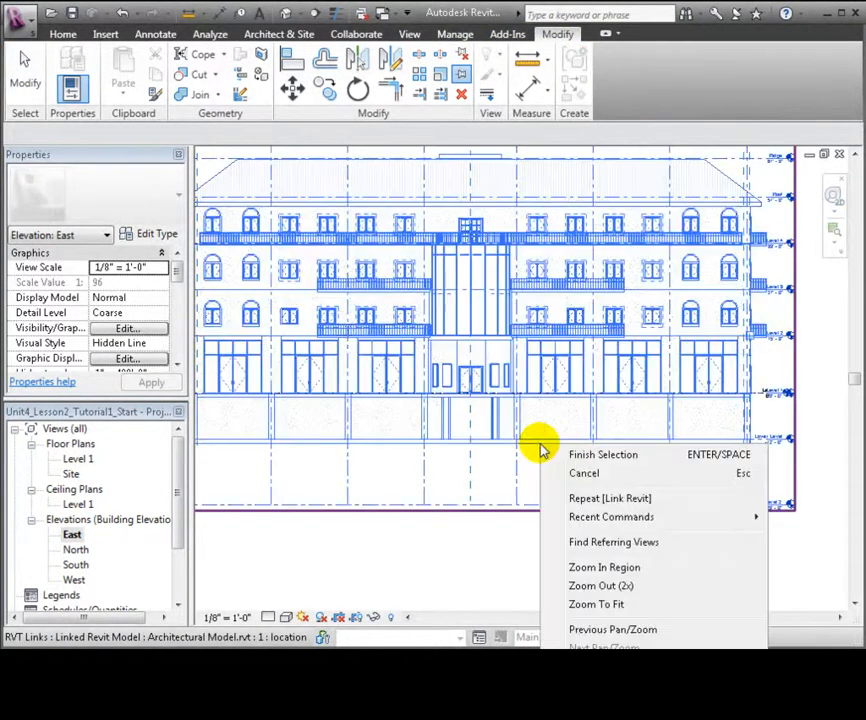
left_click(559, 453)
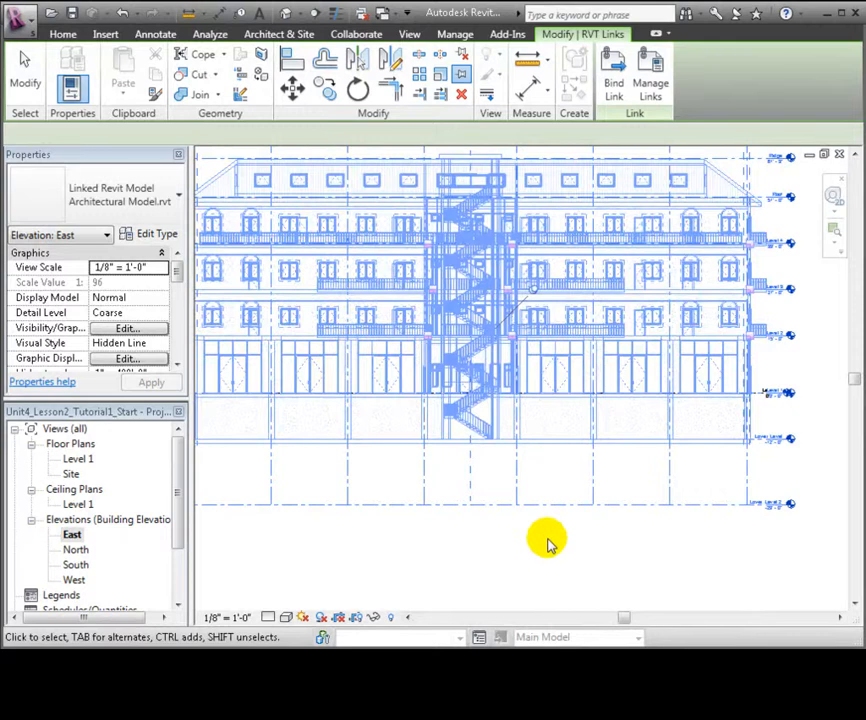
left_click(816, 411)
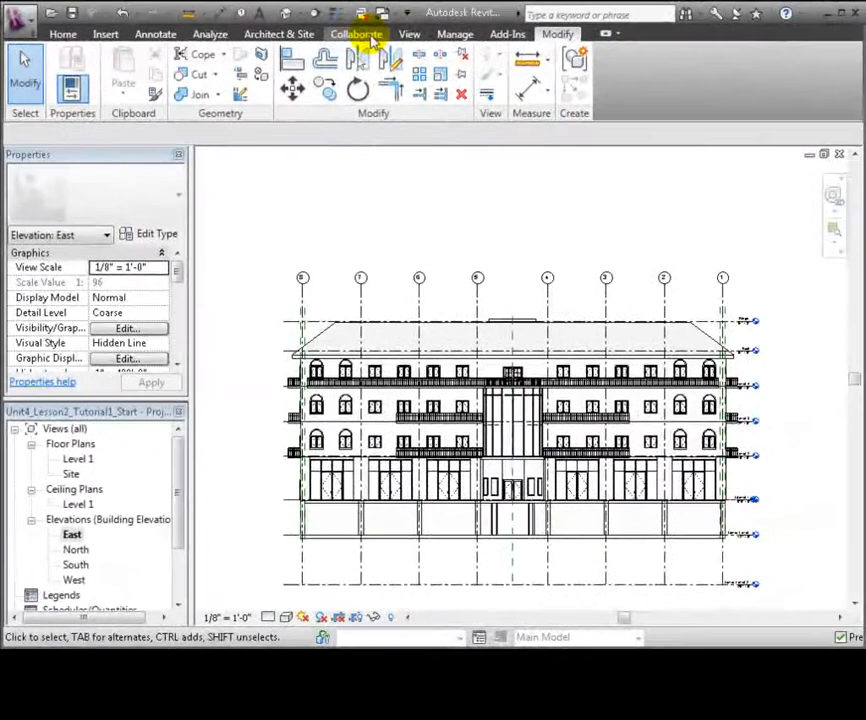
Start a Copy/Monitor session on the linked architectural model using the Select Link option.
left_click(368, 36)
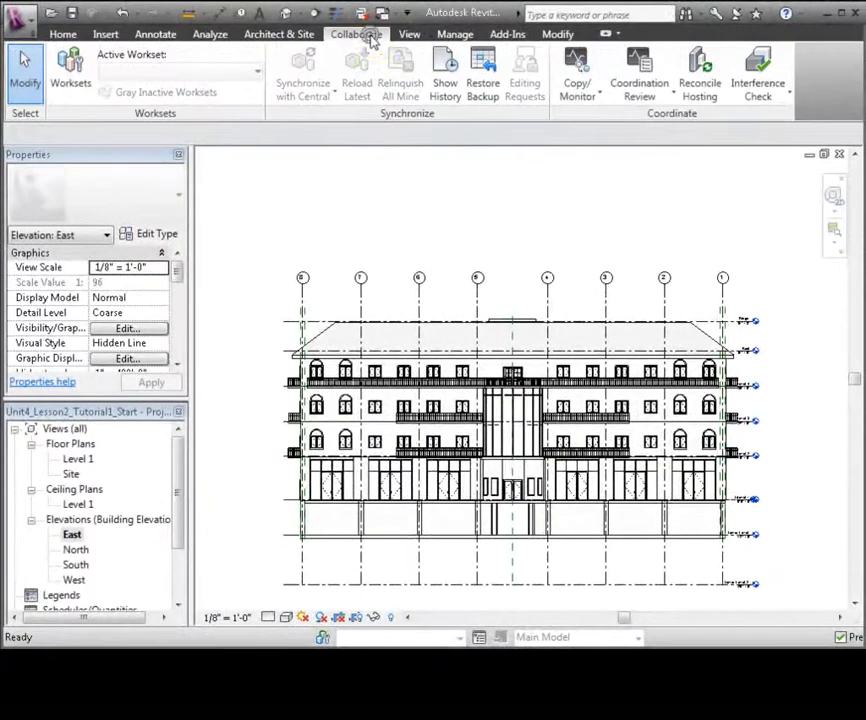
left_click(578, 92)
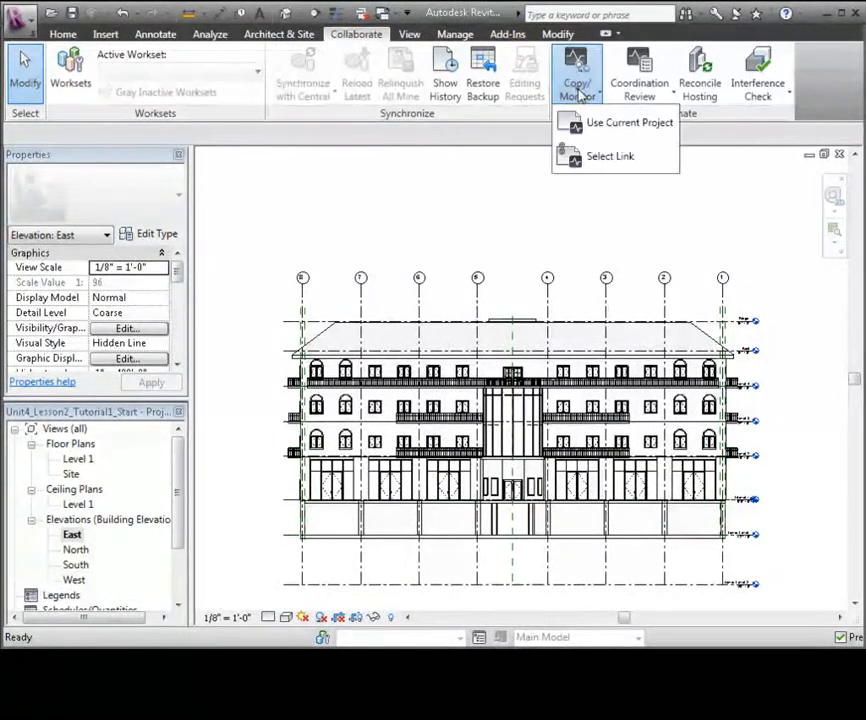
left_click(575, 155)
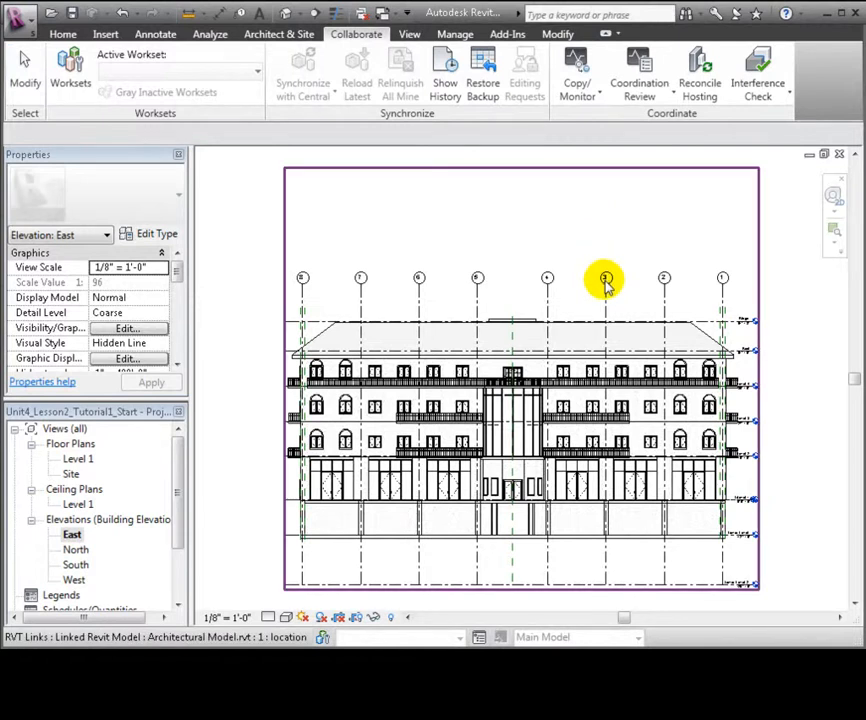
left_click(605, 283)
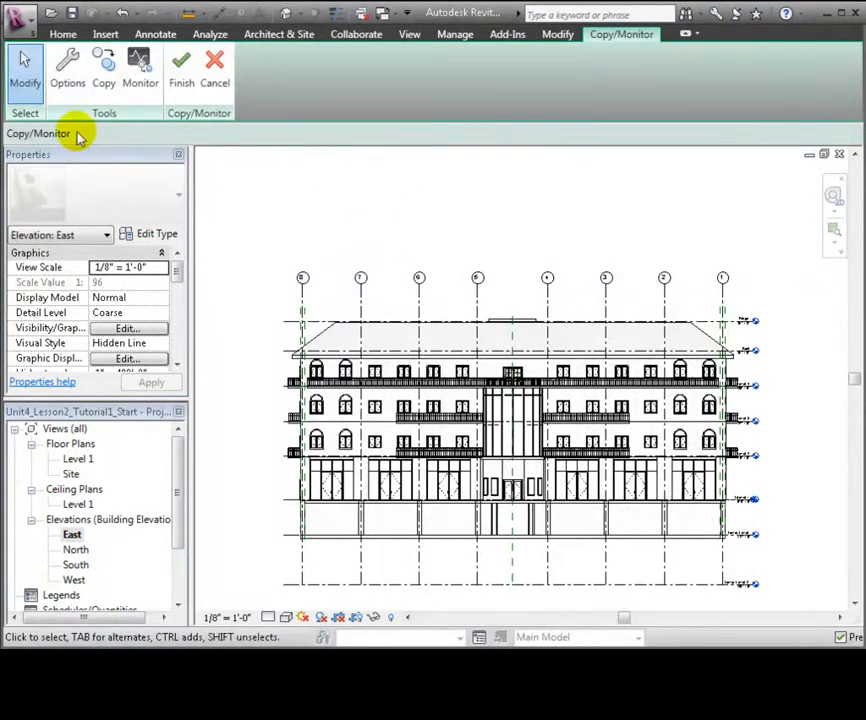
Review the Copy/Monitor options for levels, grids, columns, walls and floors, including the new type choices for 6" Concrete walls.
left_click(66, 78)
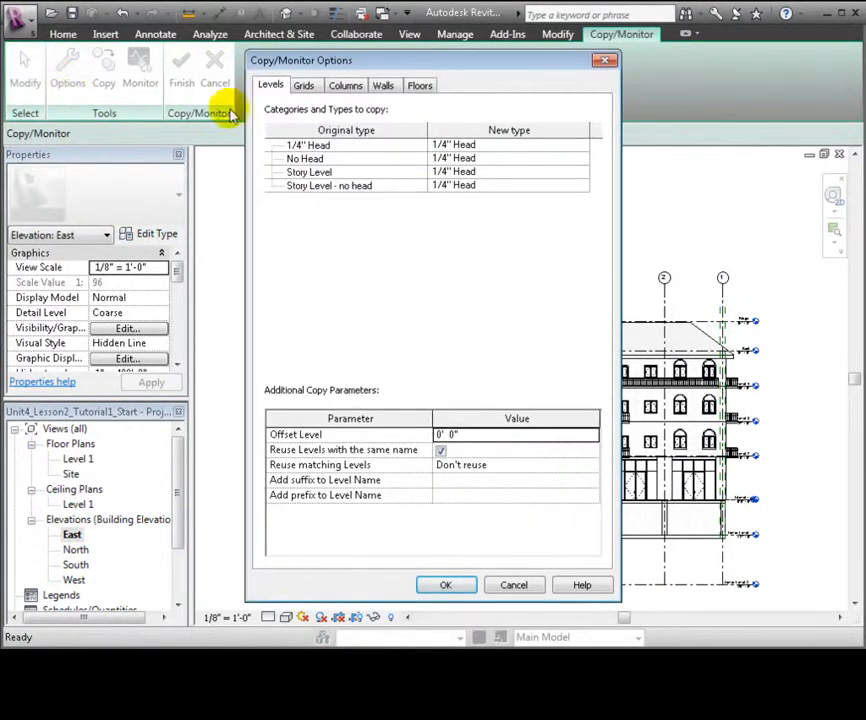
left_click(312, 87)
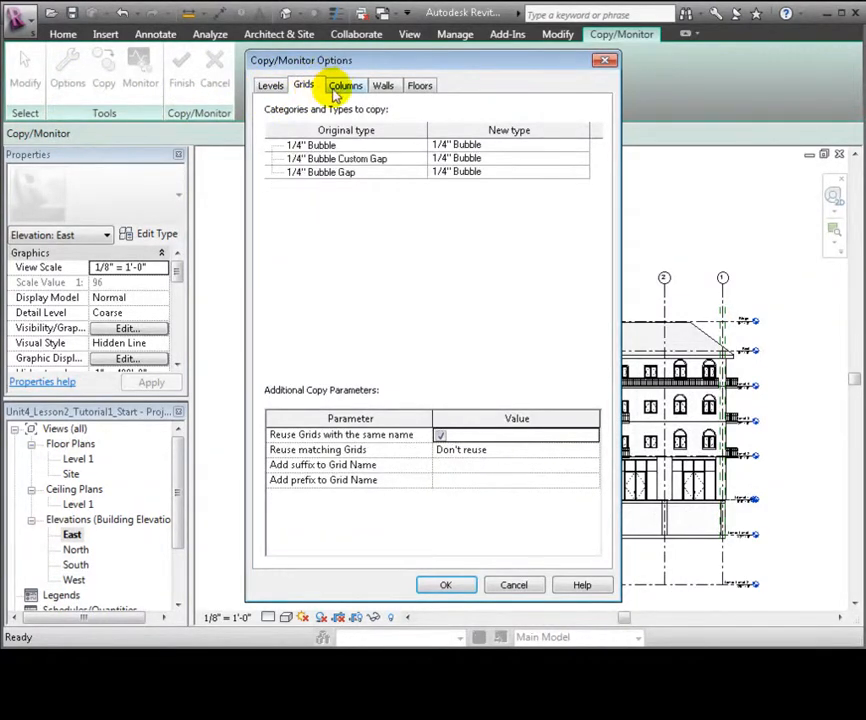
left_click(344, 88)
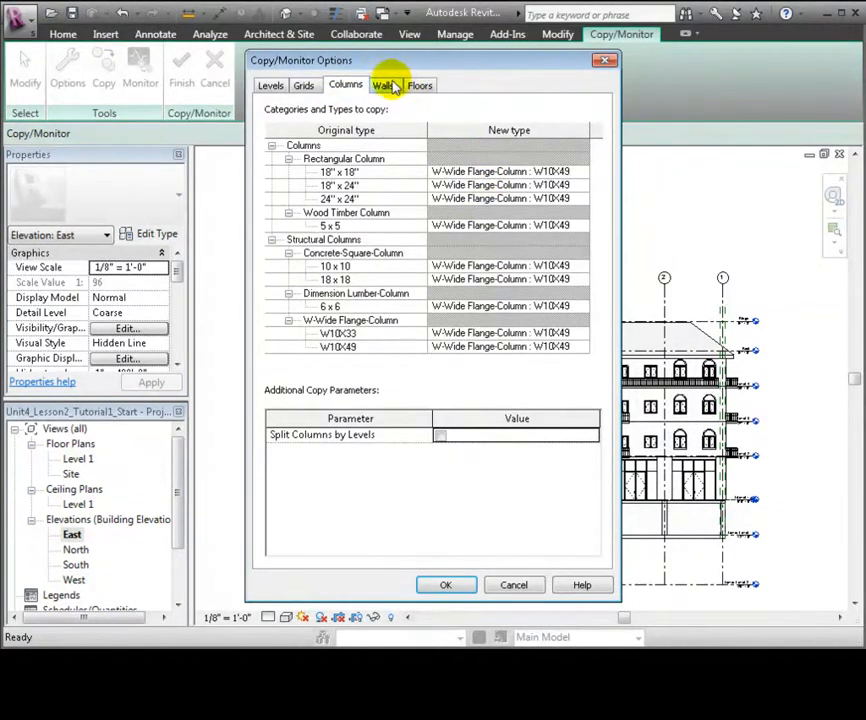
left_click(387, 86)
left_click(593, 148)
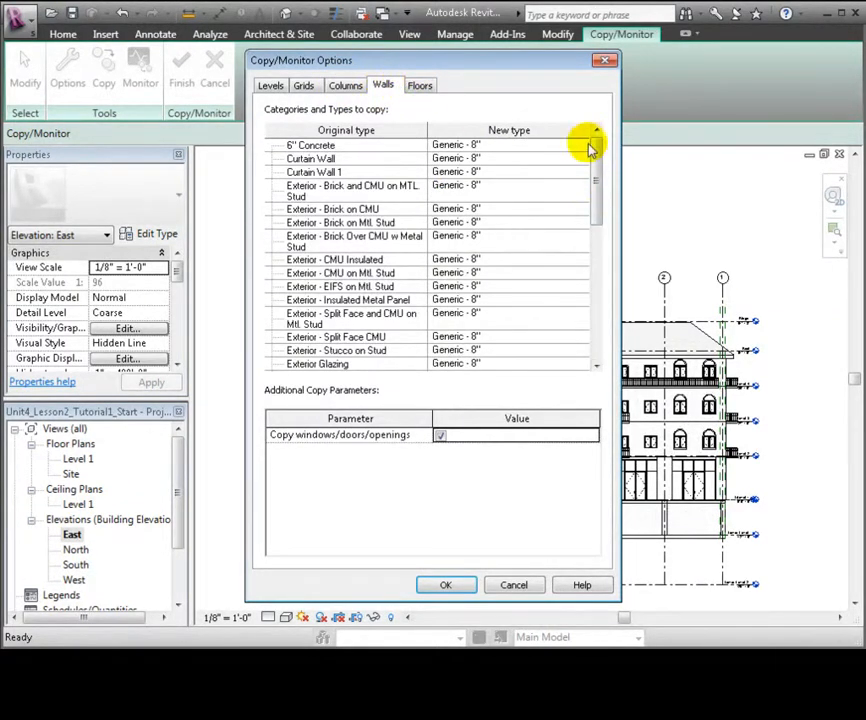
left_click(581, 147)
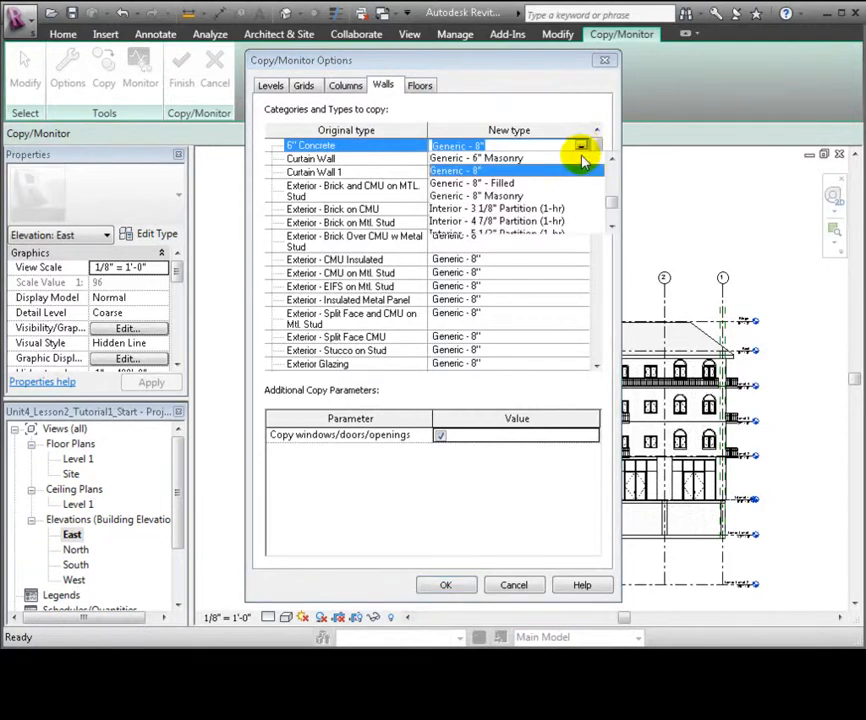
left_click(581, 150)
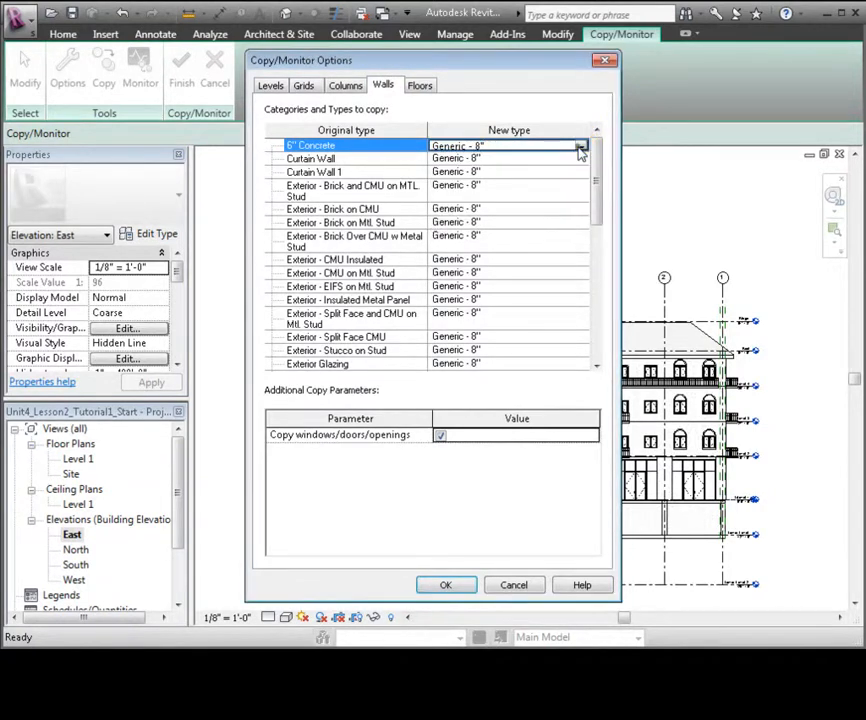
left_click(422, 87)
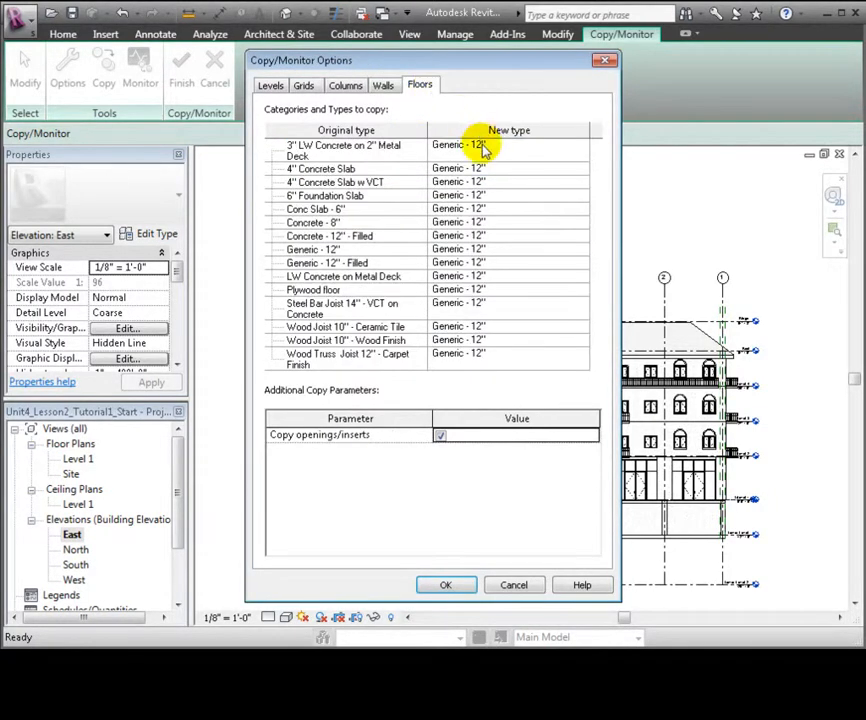
left_click(446, 586)
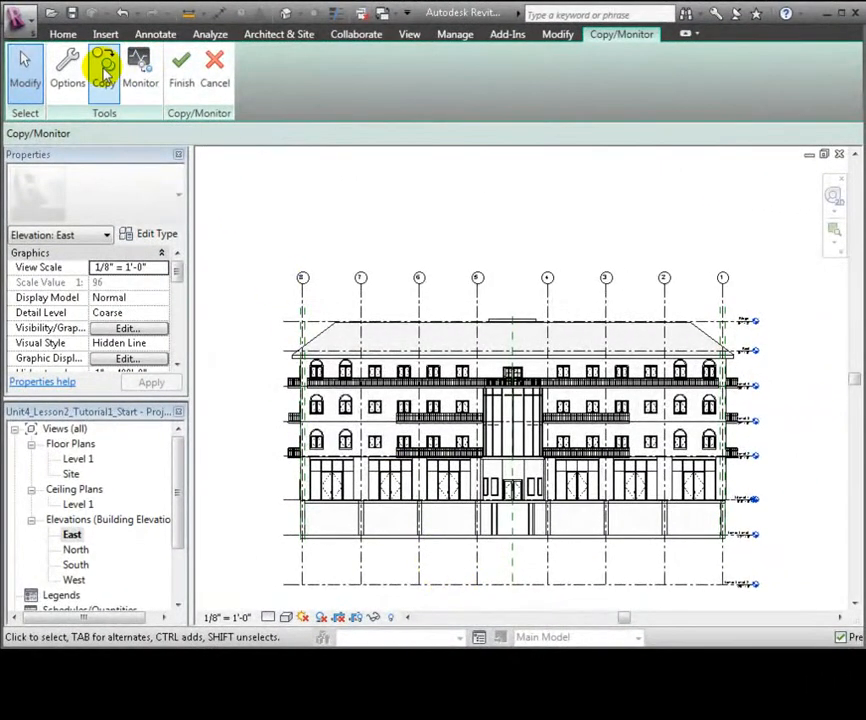
Copy the linked model's floors, grids, levels and structural columns together from the east elevation, filtering out walls.
left_click(105, 73)
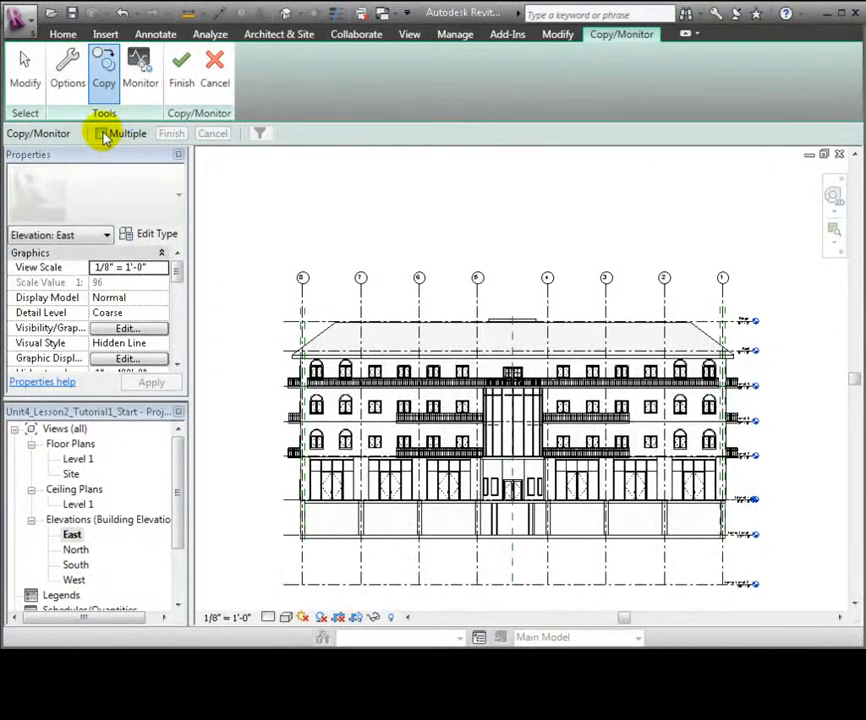
left_click_drag(788, 603, 240, 256)
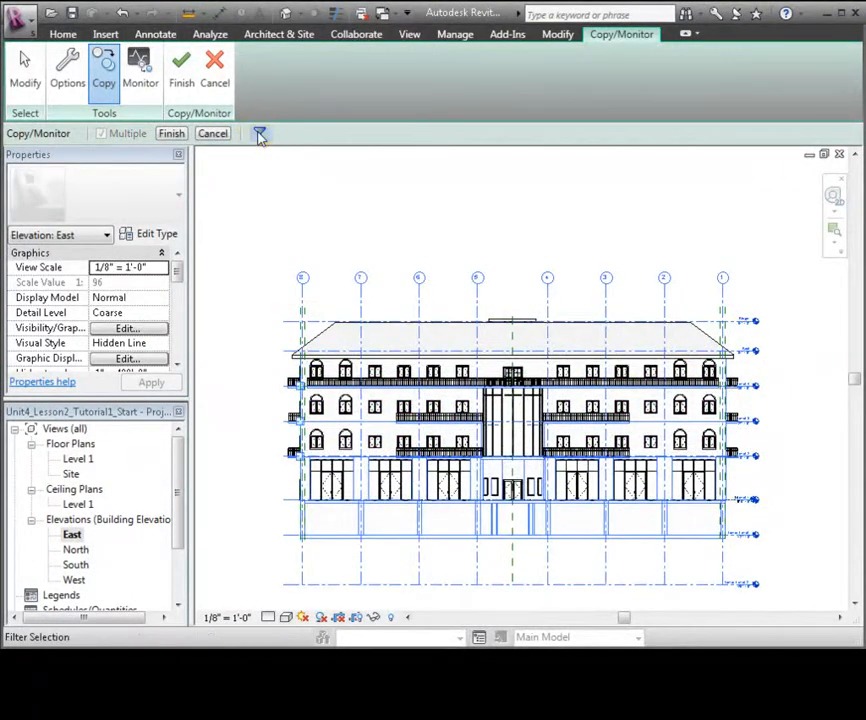
left_click(259, 133)
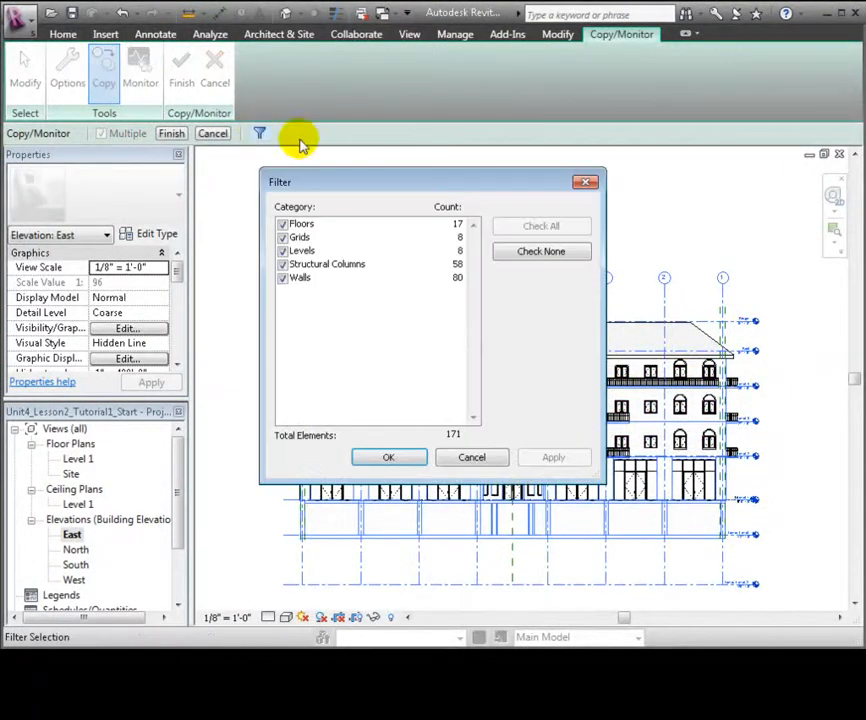
left_click(284, 279)
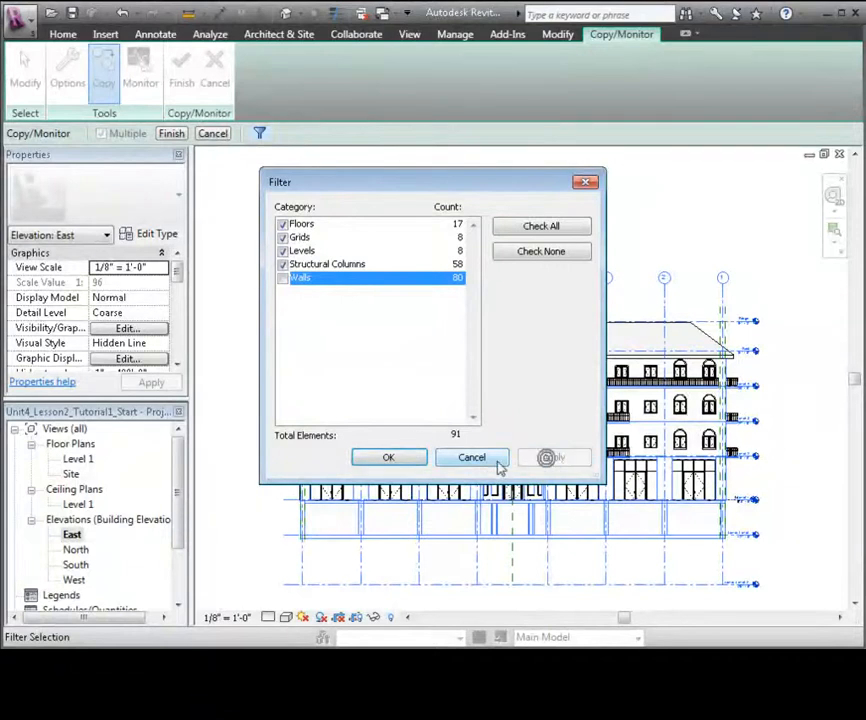
left_click(412, 460)
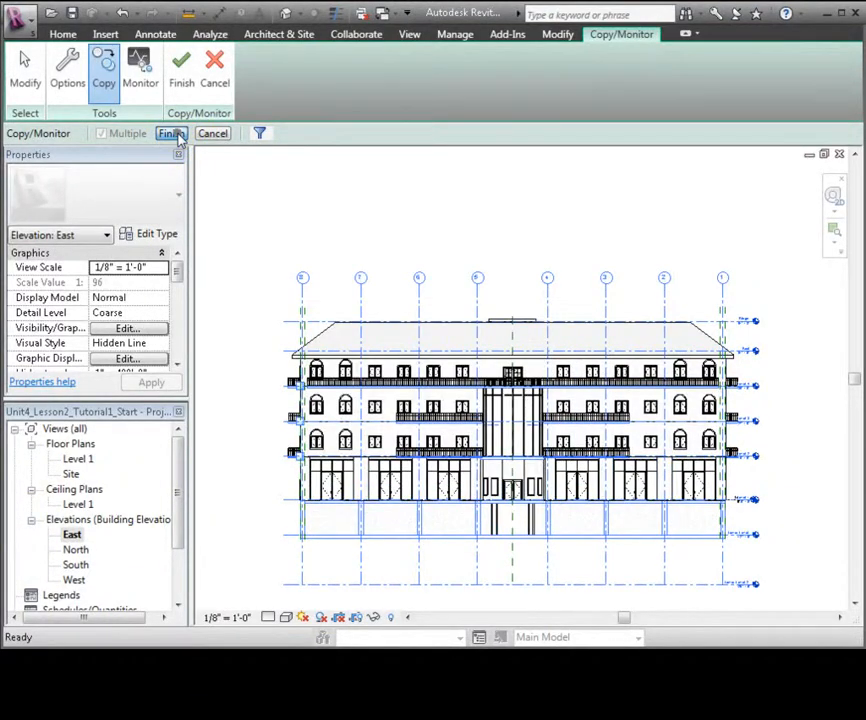
left_click(175, 134)
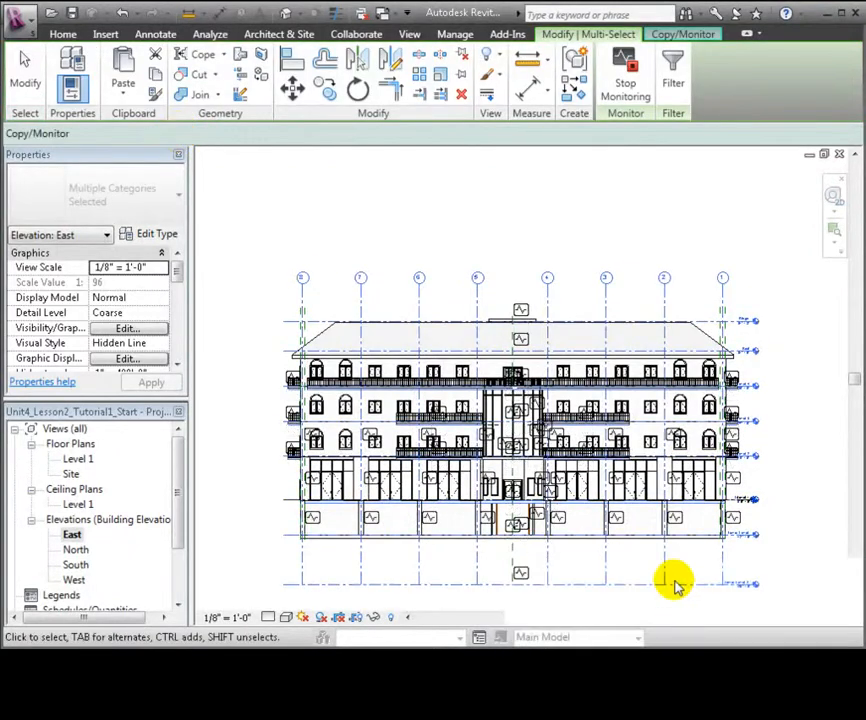
left_click(675, 582)
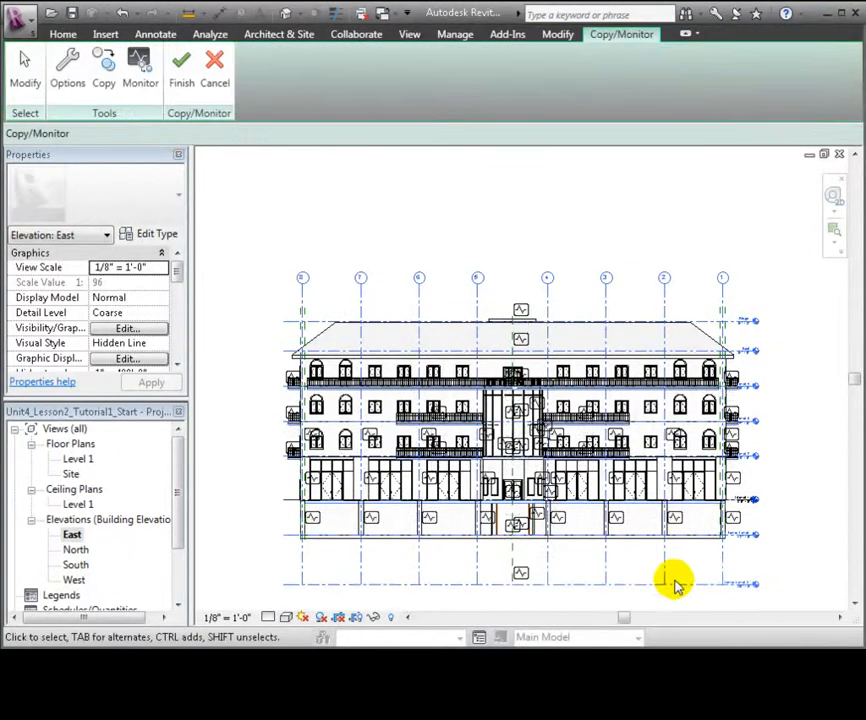
Open the South elevation and copy only the linked model's grids, using multiple selection filtered to the Grids category.
left_click(92, 564)
double_click(82, 566)
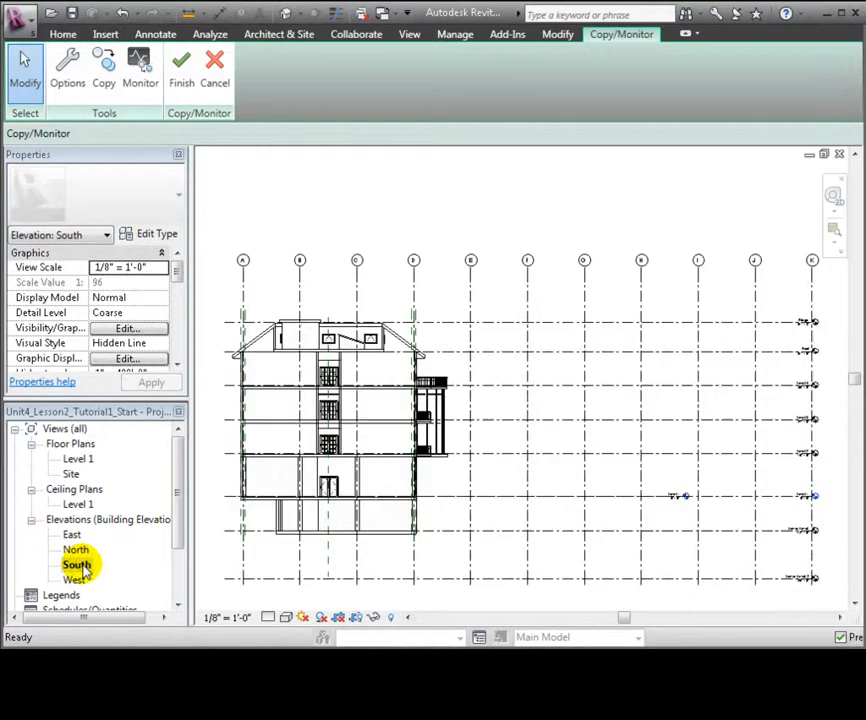
left_click(106, 68)
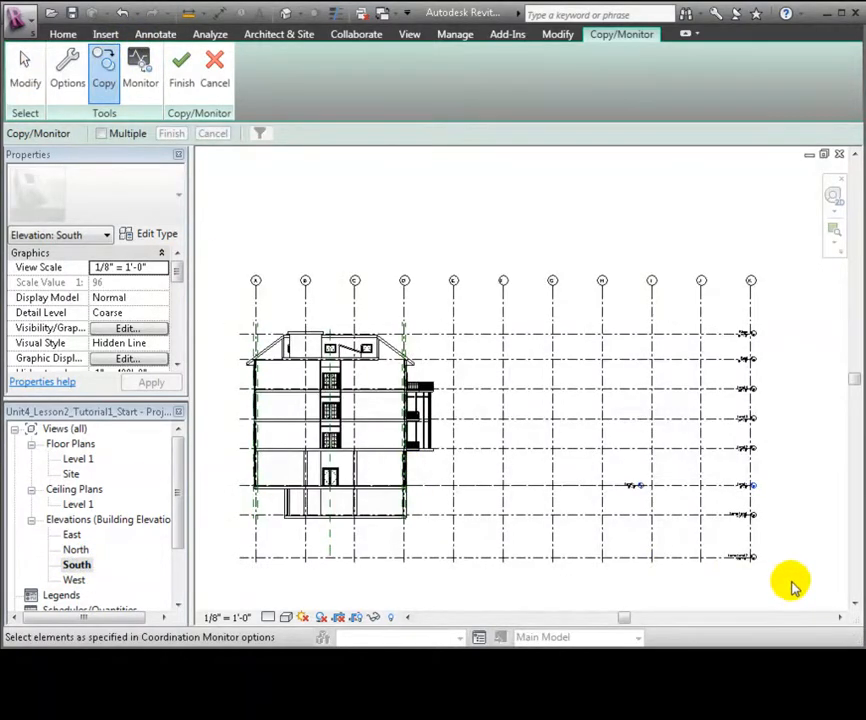
left_click(102, 133)
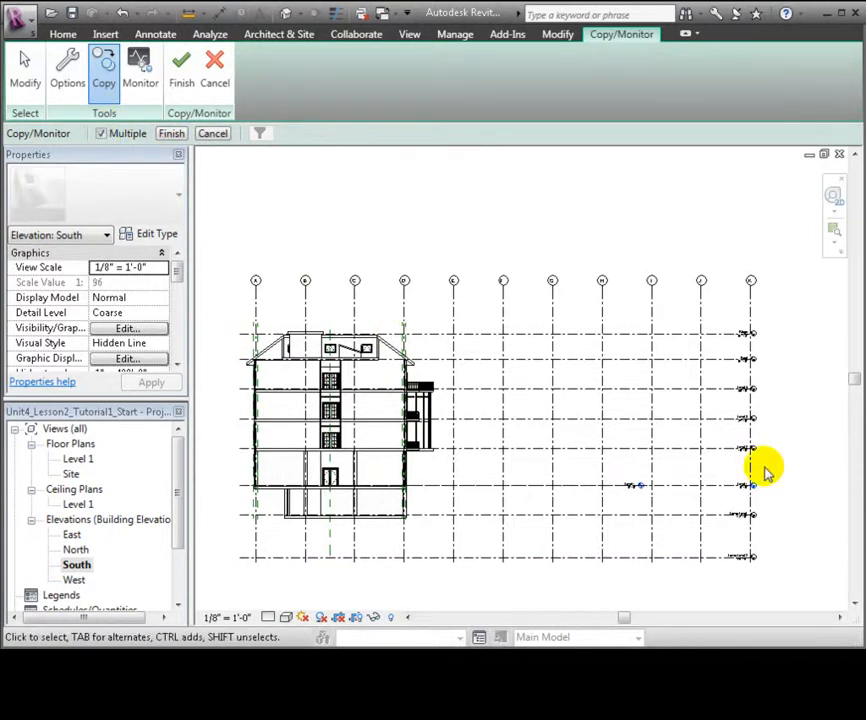
left_click_drag(782, 570, 230, 249)
left_click(259, 133)
left_click(545, 252)
left_click(283, 238)
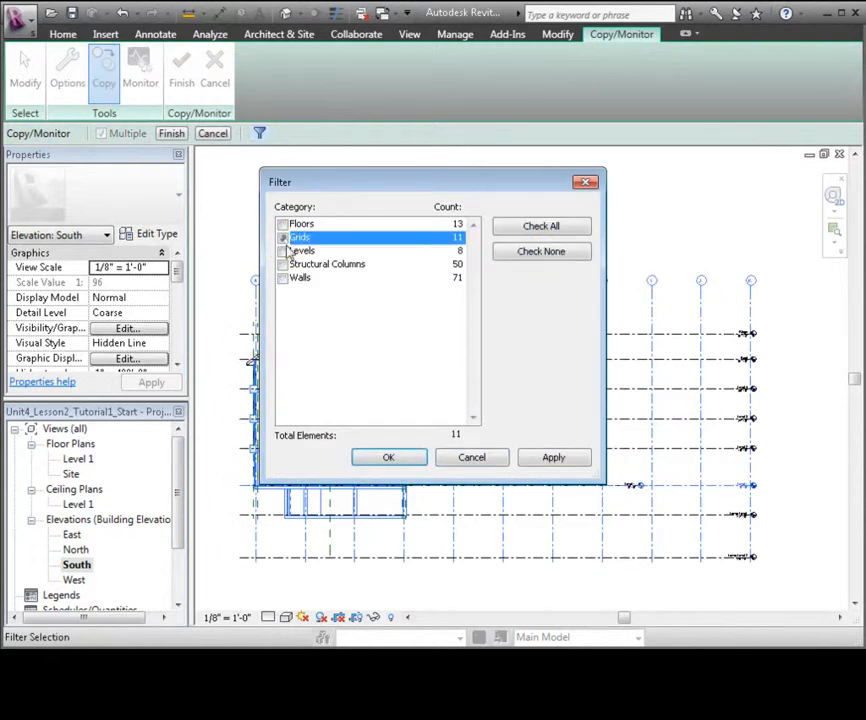
left_click(386, 458)
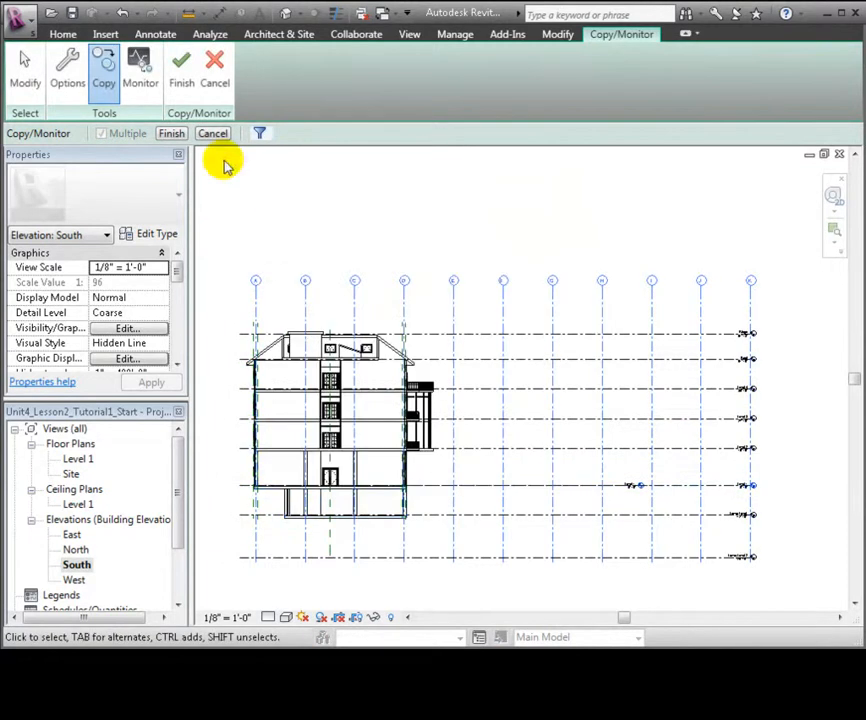
left_click(171, 133)
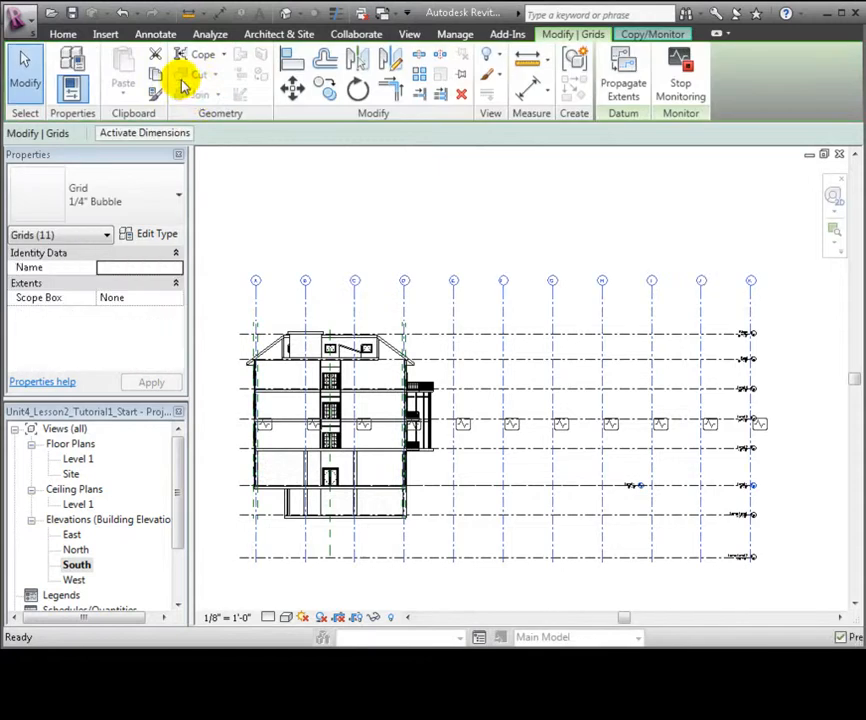
Finish the Copy/Monitor session and return to the East elevation.
left_click(652, 34)
left_click(172, 90)
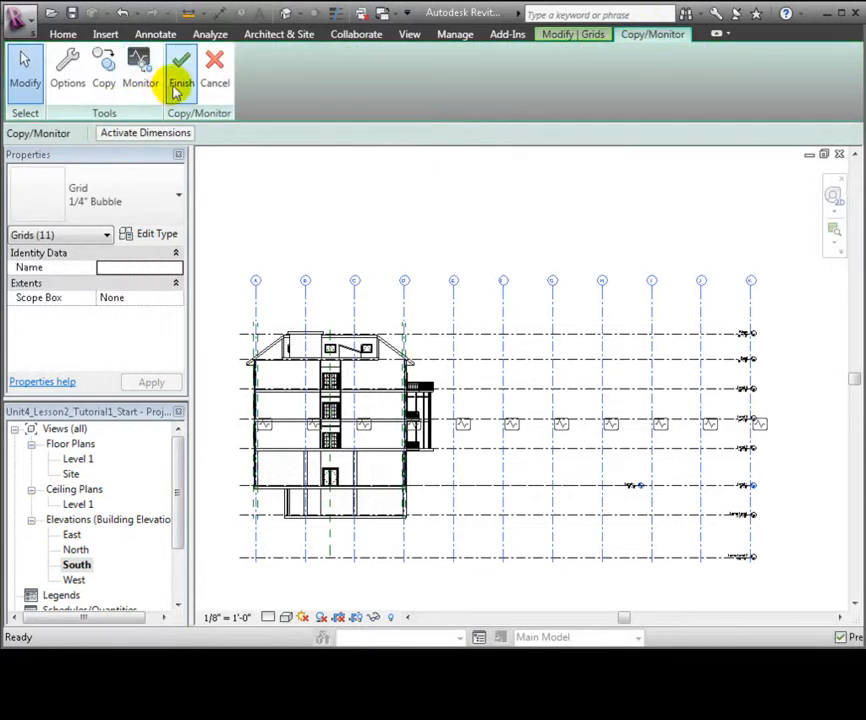
double_click(72, 537)
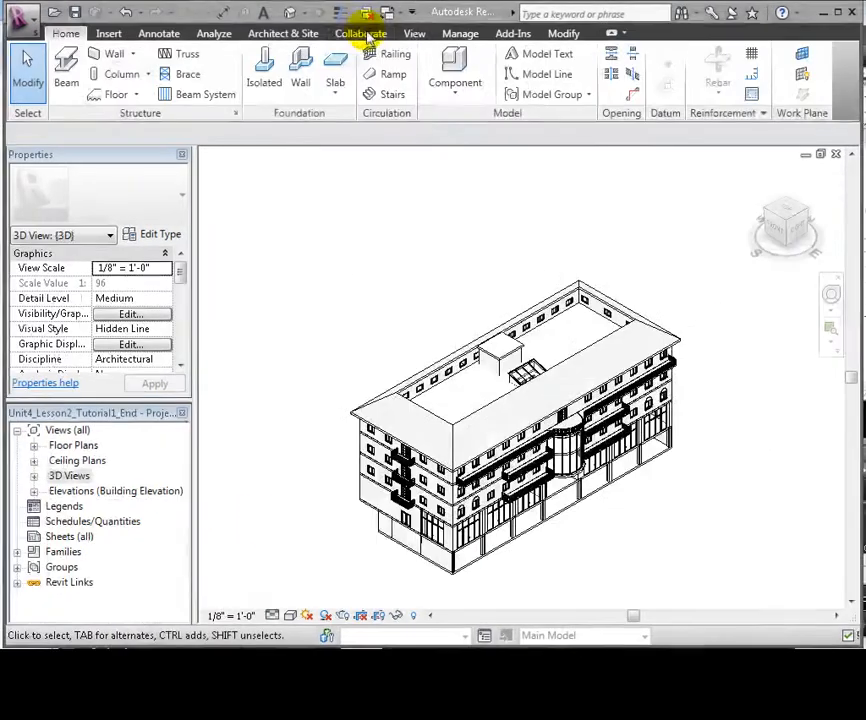
Start Copy/Monitor on the linked architectural model in the 3D view and copy the short end wall of its lower level.
left_click(368, 35)
left_click(583, 88)
left_click(608, 157)
left_click(560, 277)
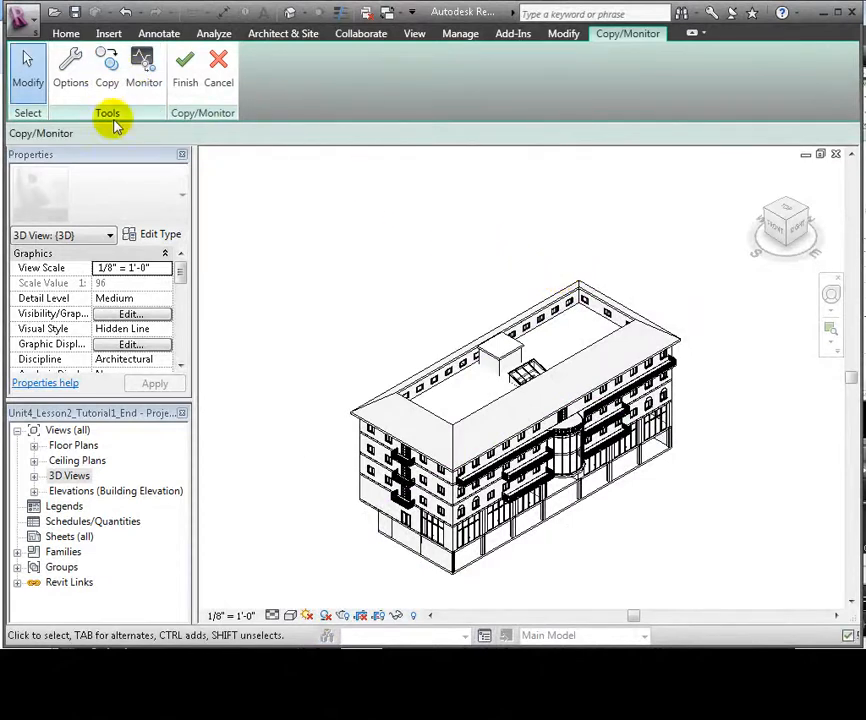
left_click(106, 88)
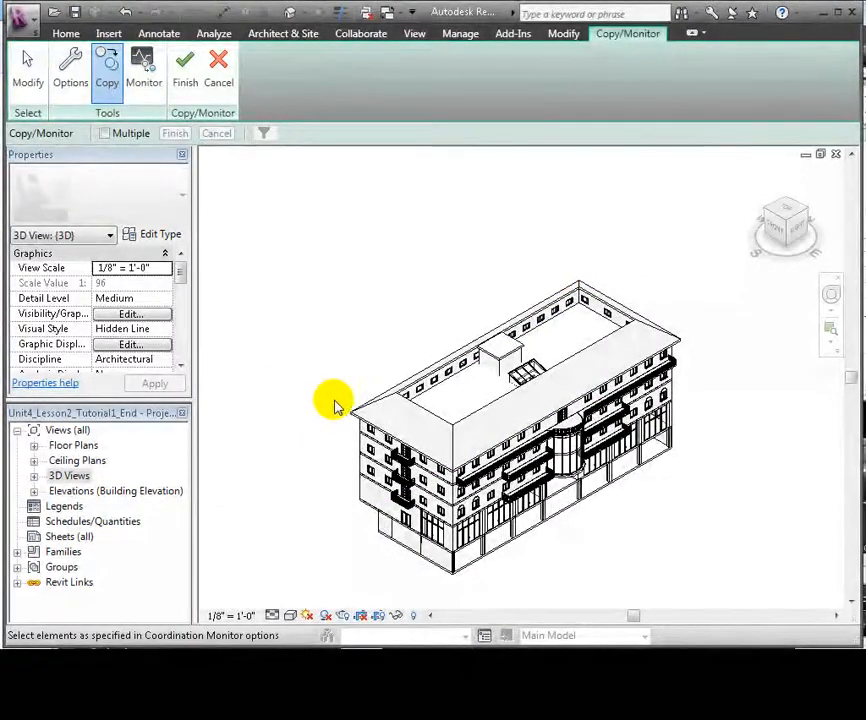
scroll(337, 390, "up", 5)
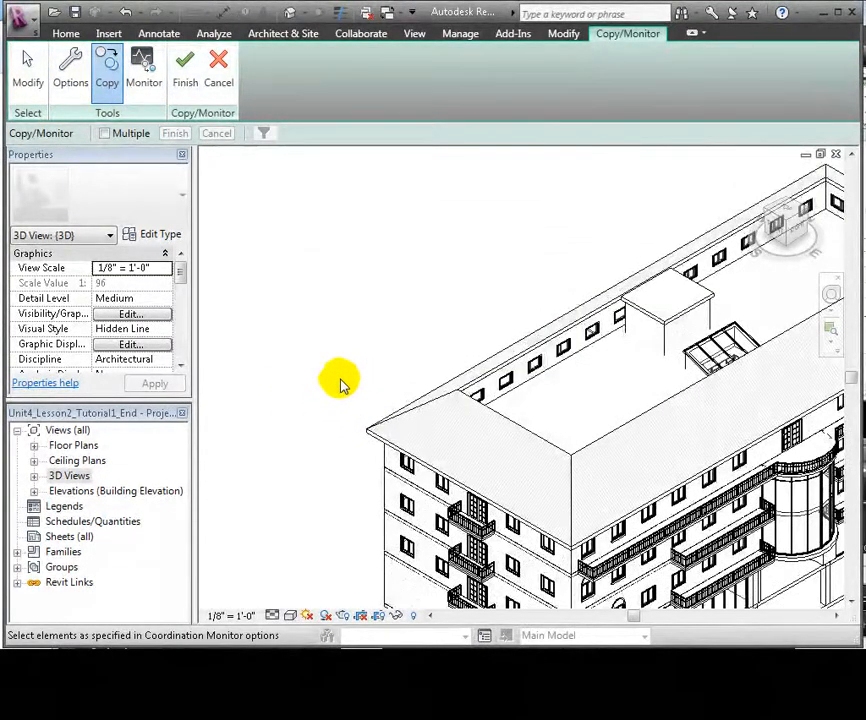
middle_click_drag(340, 385, 287, 196)
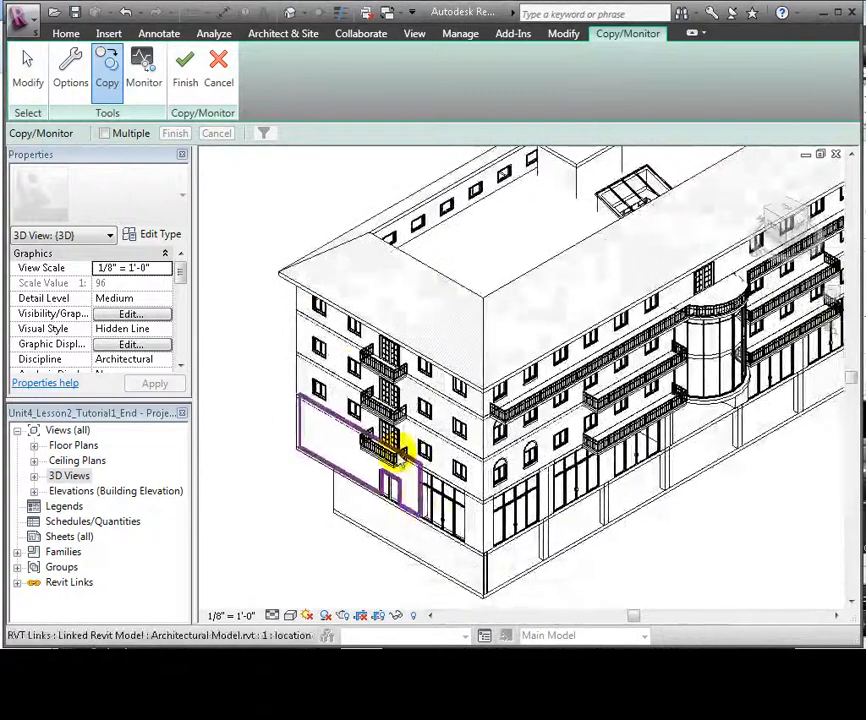
left_click(480, 571)
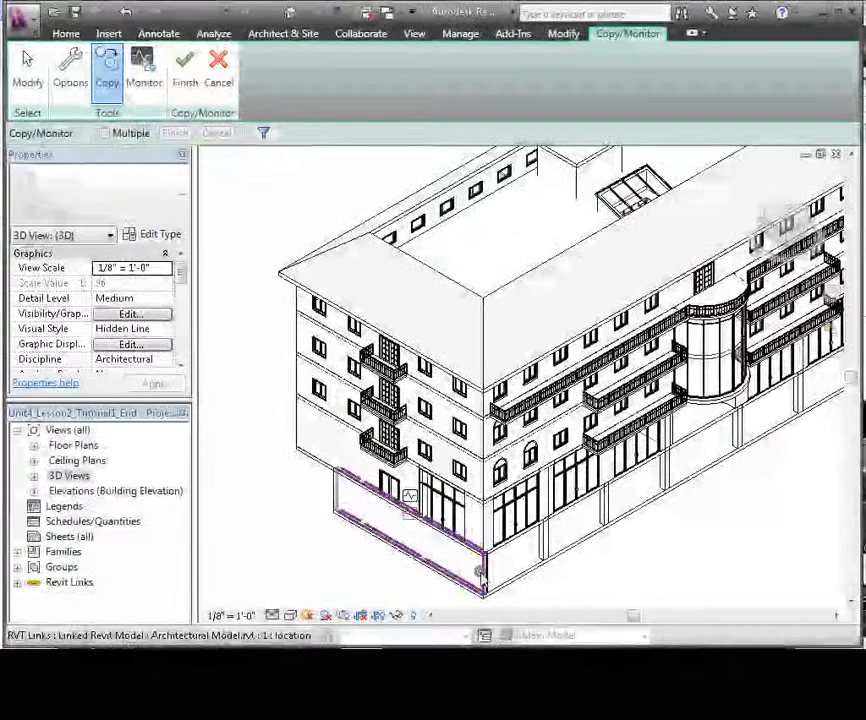
Copy the adjoining lower-level exterior walls around the linked building and finish the Copy/Monitor session.
middle_click_drag(296, 509, 497, 440, "shift")
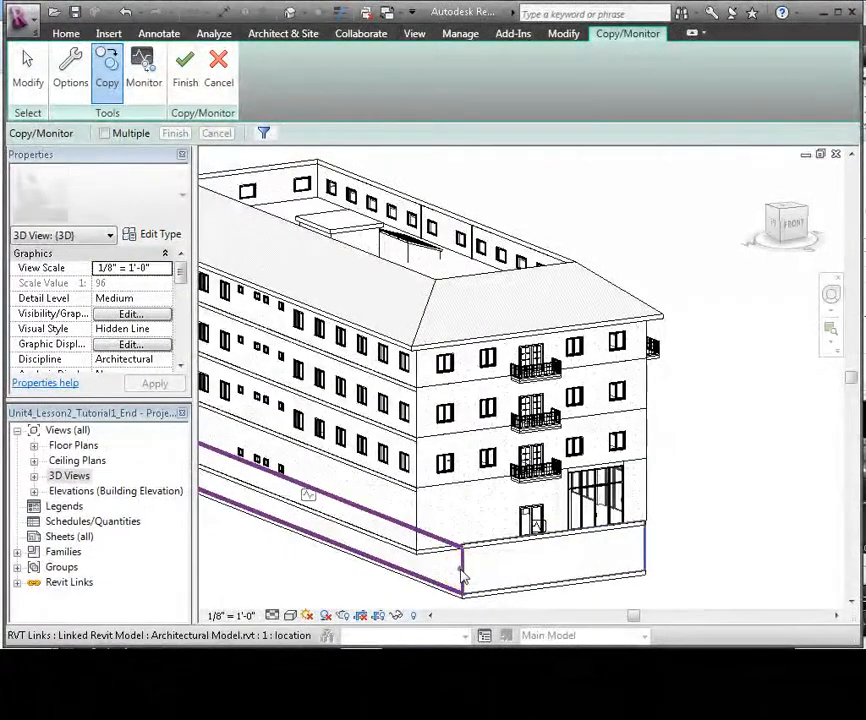
middle_click_drag(283, 541, 486, 537, "shift")
scroll(440, 549, "down", 3)
middle_click_drag(421, 571, 629, 508)
left_click(380, 476)
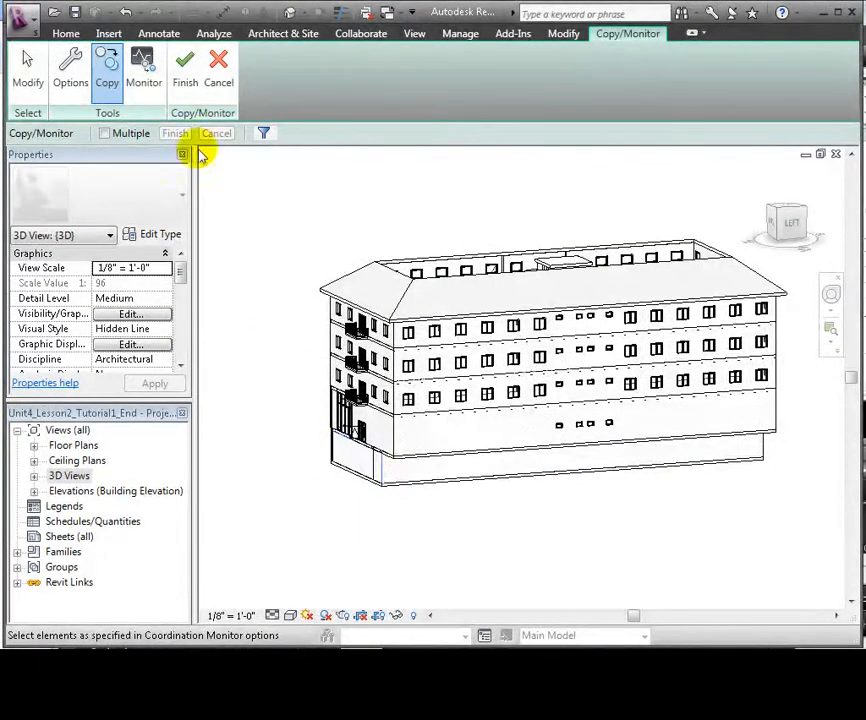
left_click(185, 80)
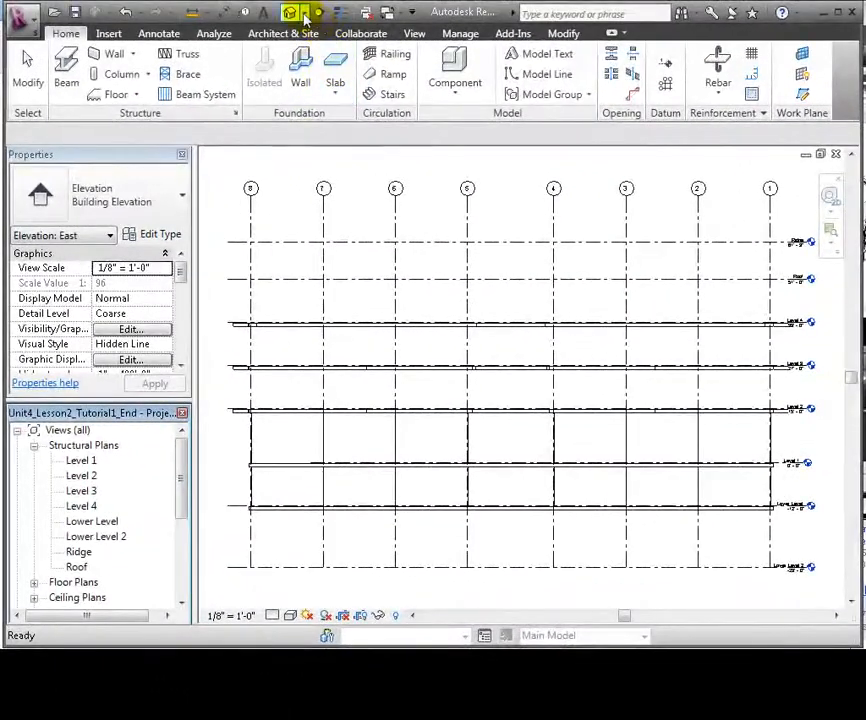
Open the default 3D view and duplicate it.
left_click(305, 14)
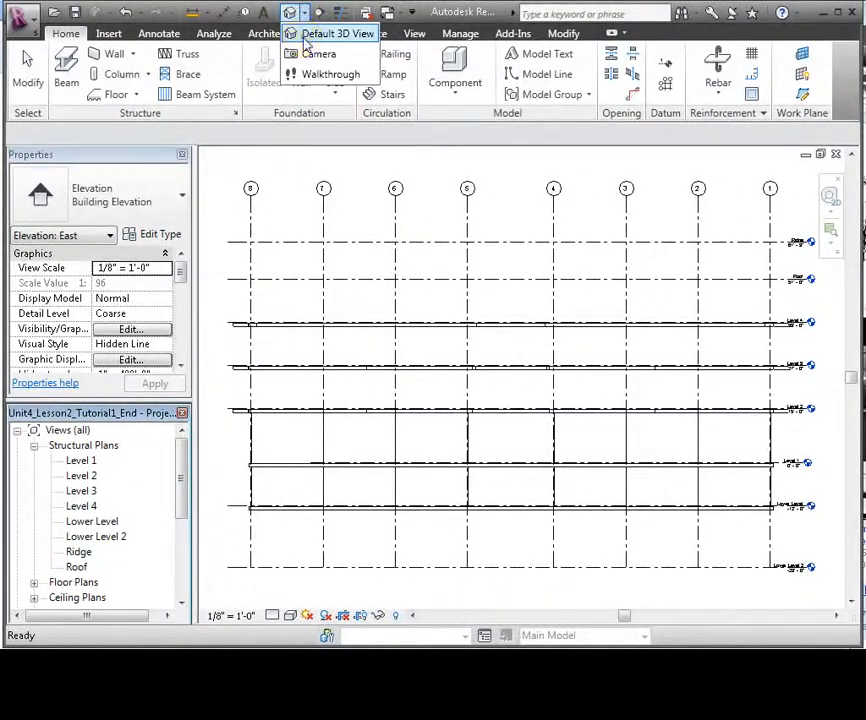
left_click(305, 38)
left_click_drag(180, 449, 180, 482)
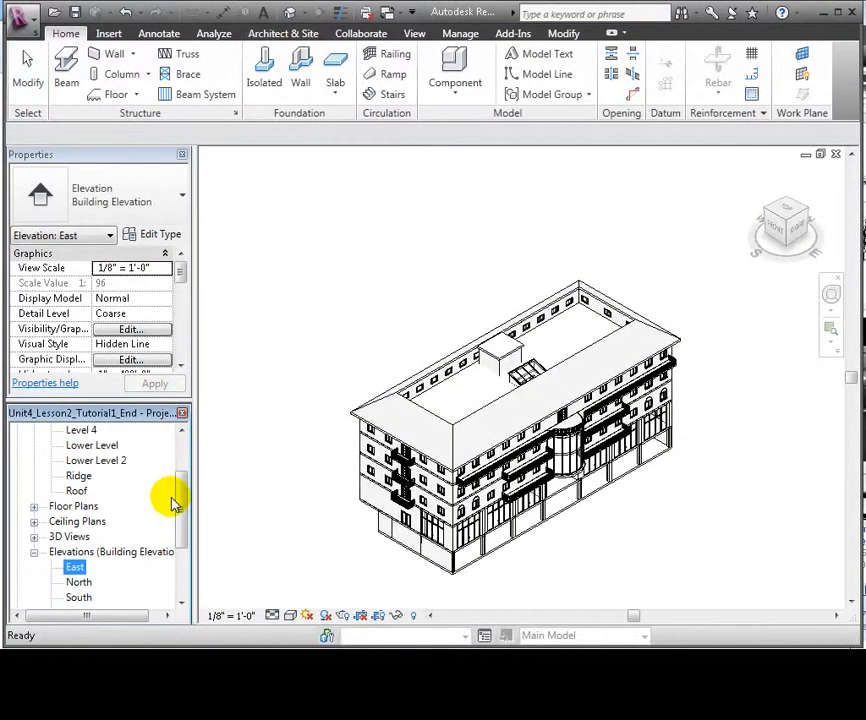
left_click(34, 537)
left_click(76, 553)
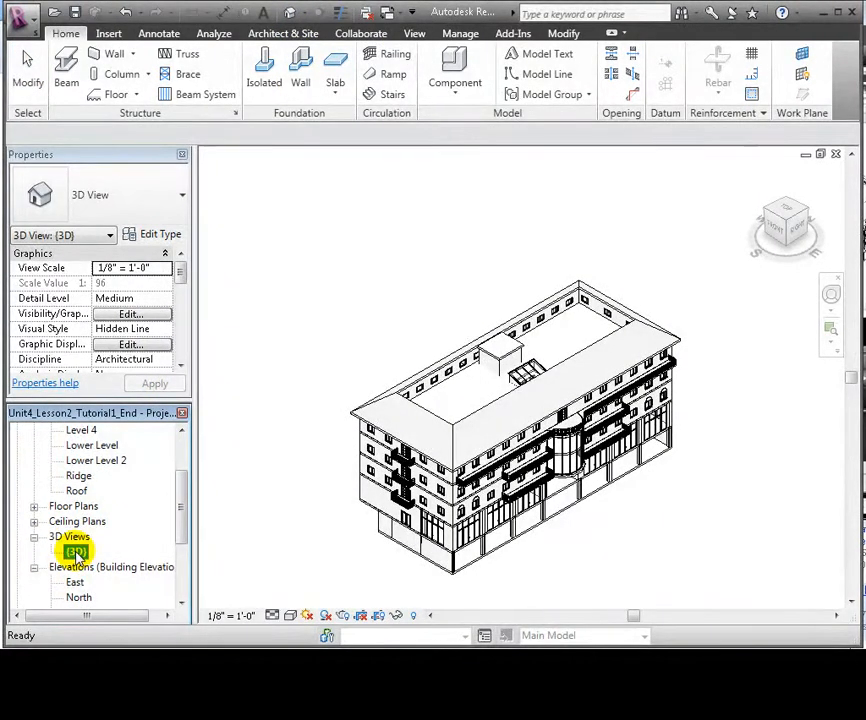
right_click(75, 552)
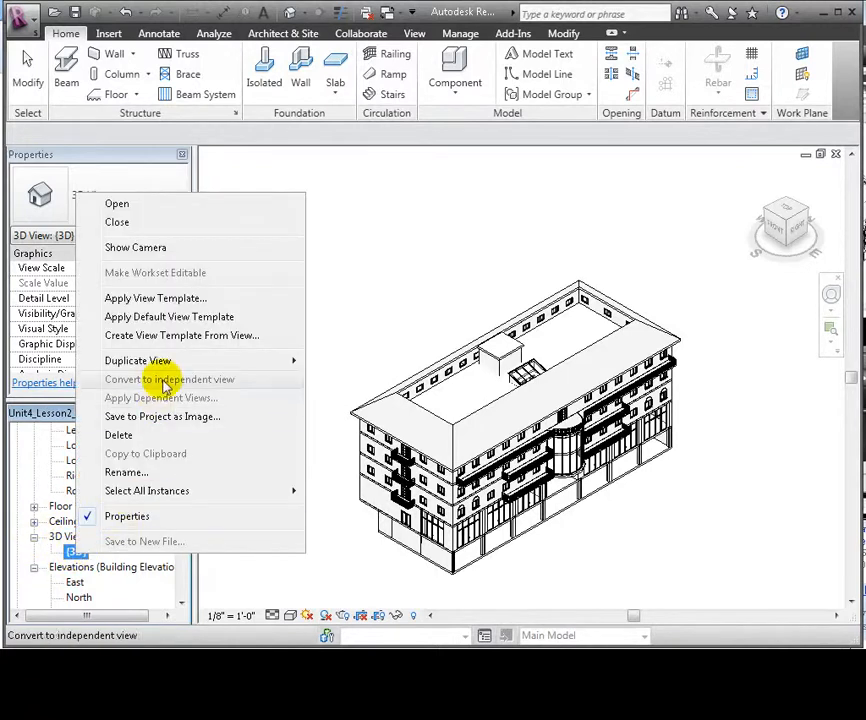
mouse_move(170, 368)
left_click(336, 361)
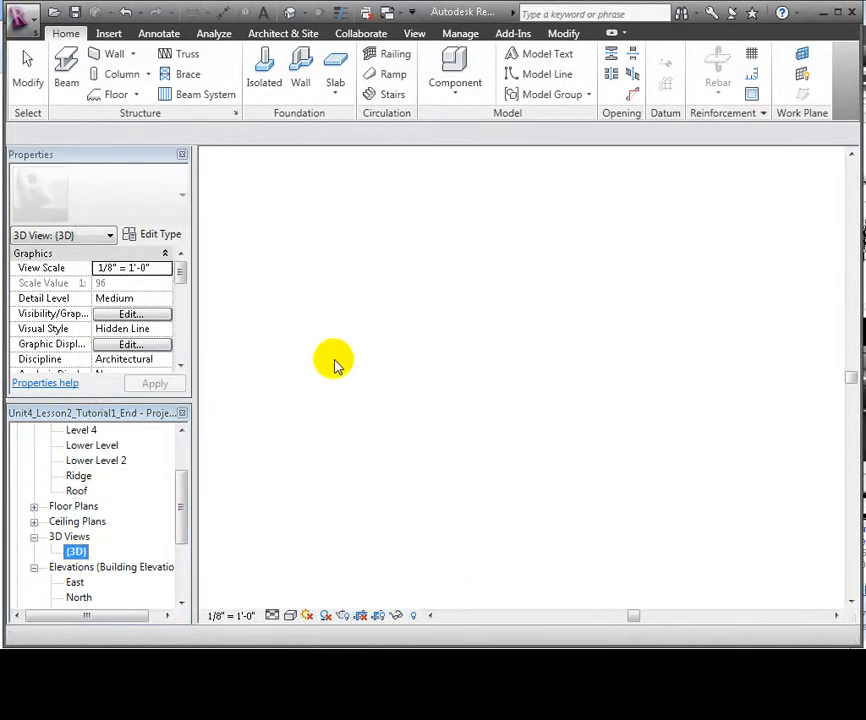
Rename the duplicated 3D view as 3D Without Linked Architectural Model.
left_click(81, 553)
right_click(81, 555)
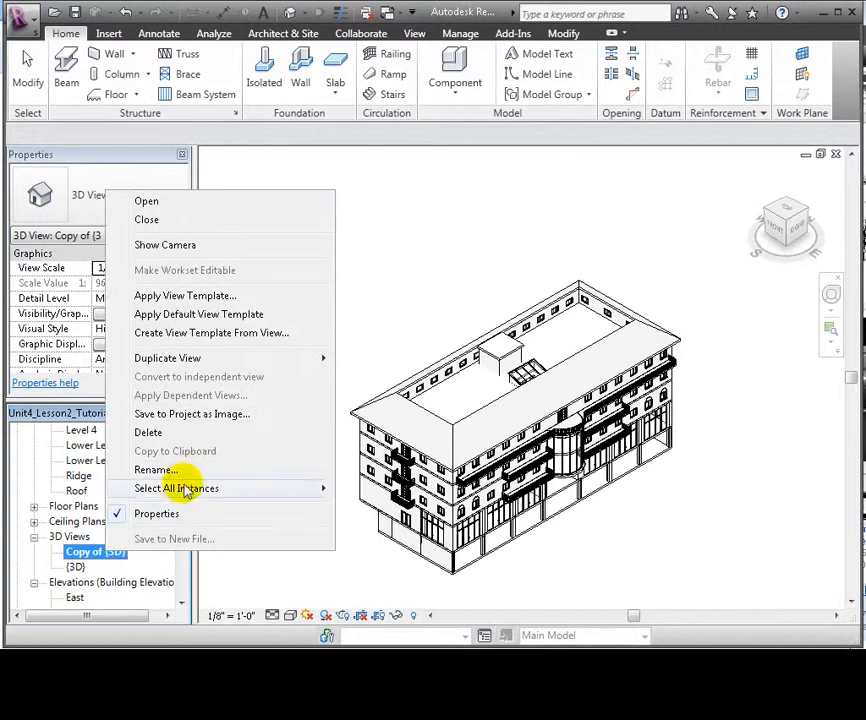
left_click(190, 470)
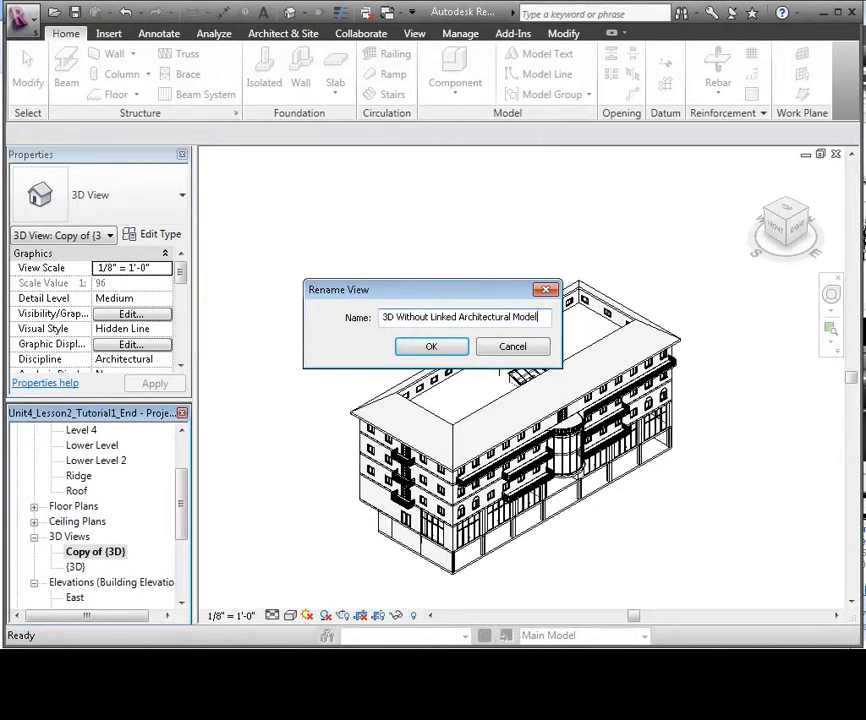
left_click(426, 347)
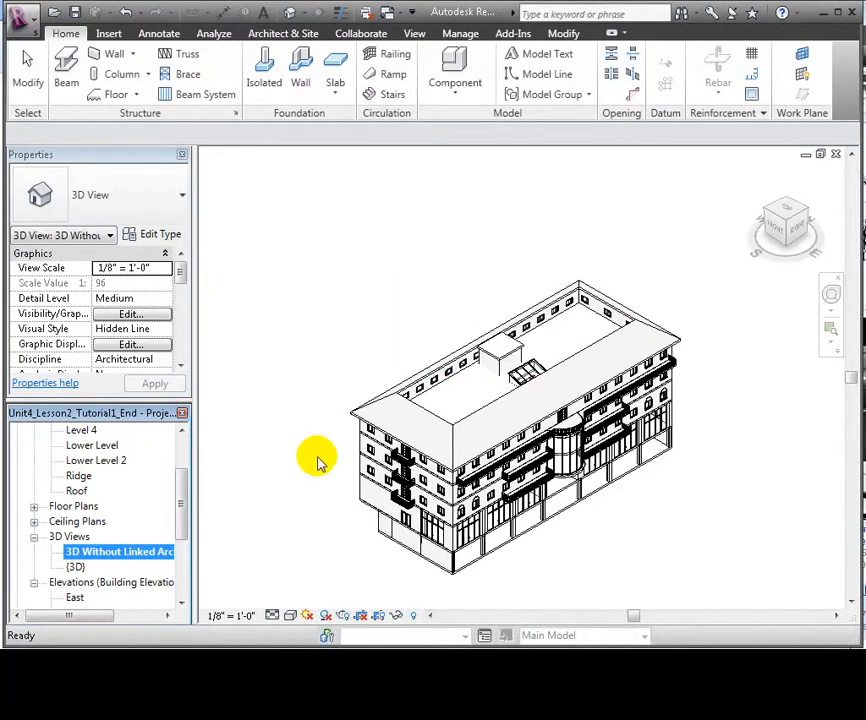
Hide the Architectural Model.rvt link in the duplicated 3D view through its visibility/graphic overrides and inspect the copied structure.
left_click(291, 405)
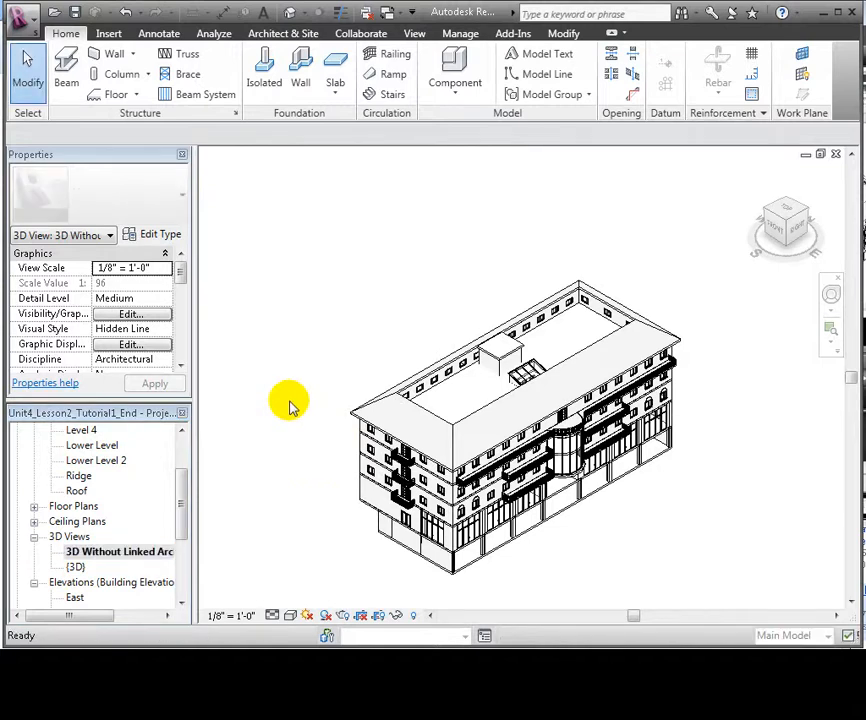
key("v")
key("g")
left_click(450, 106)
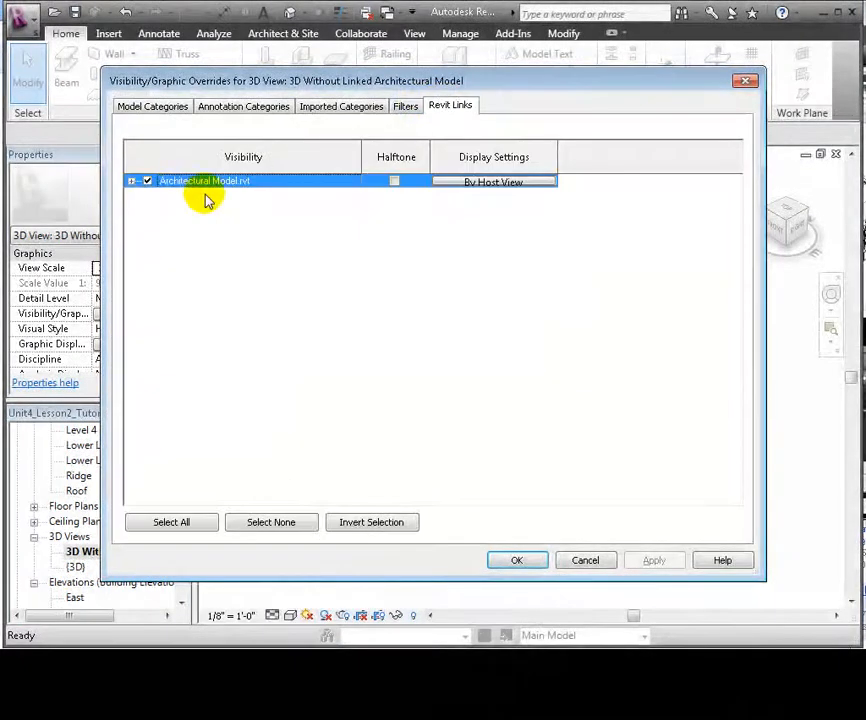
left_click(656, 561)
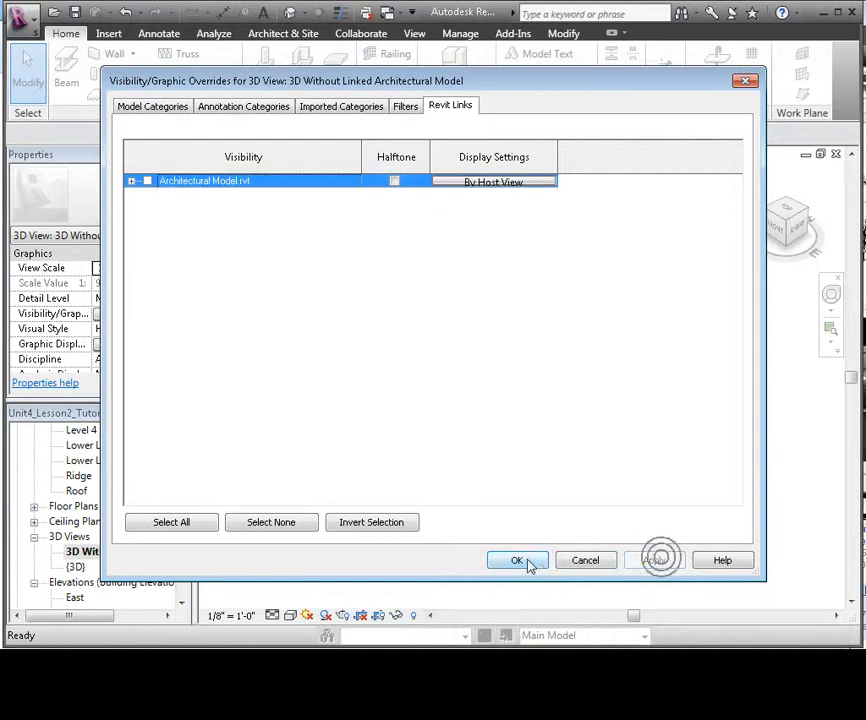
left_click(530, 562)
middle_click_drag(338, 472, 331, 424, "shift")
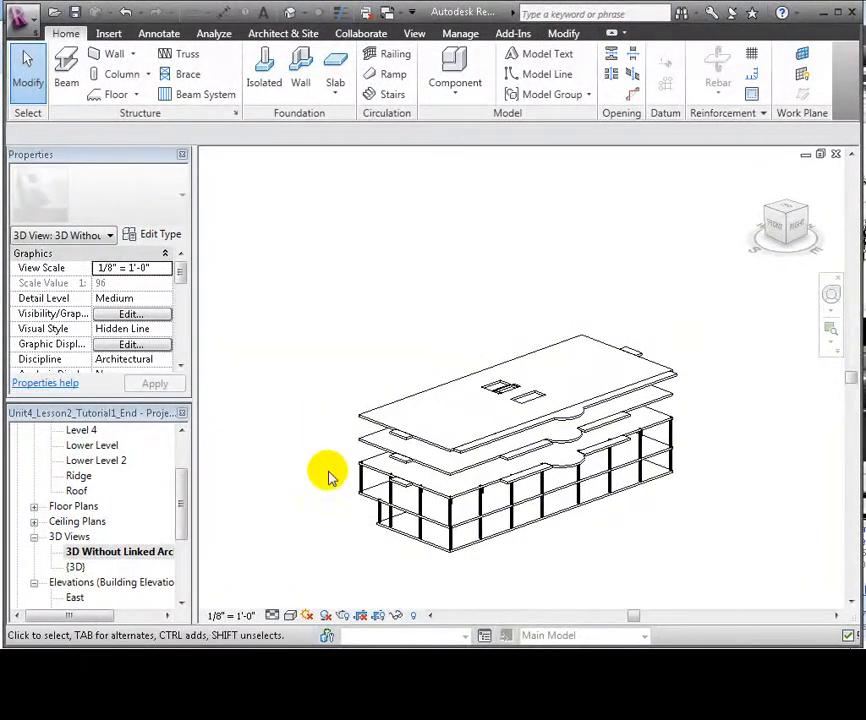
scroll(572, 560, "up", 5)
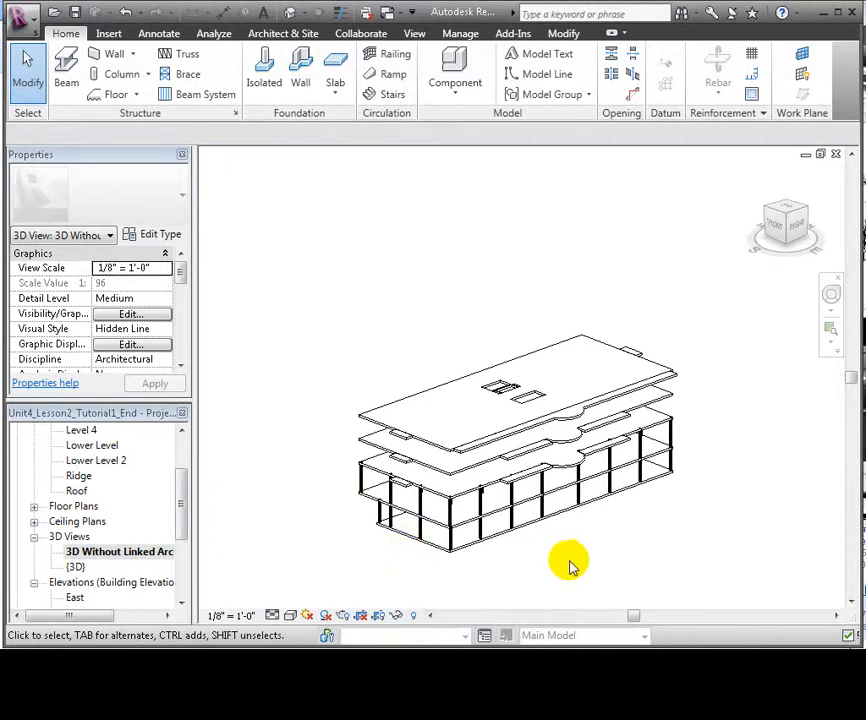
middle_click_drag(596, 525, 590, 509)
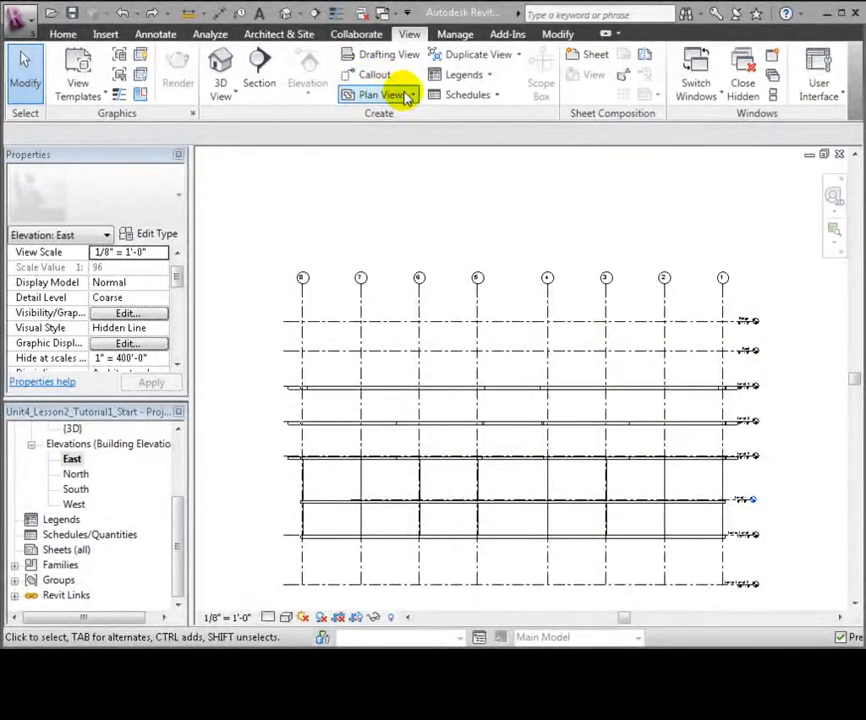
Create structural plan views for all the listed levels, from Level 1 through Roof.
left_click(405, 94)
left_click(405, 120)
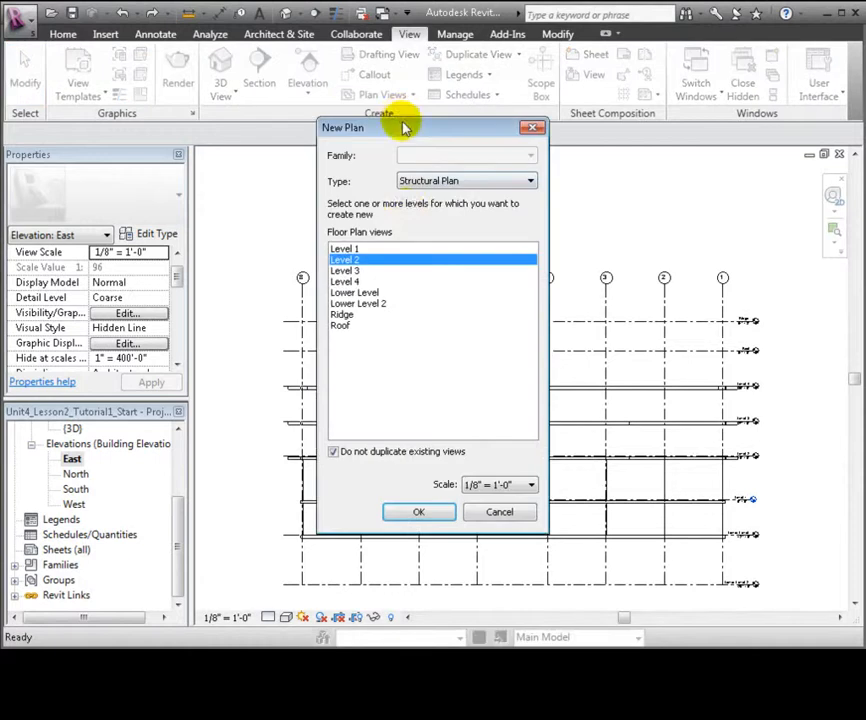
left_click(391, 250)
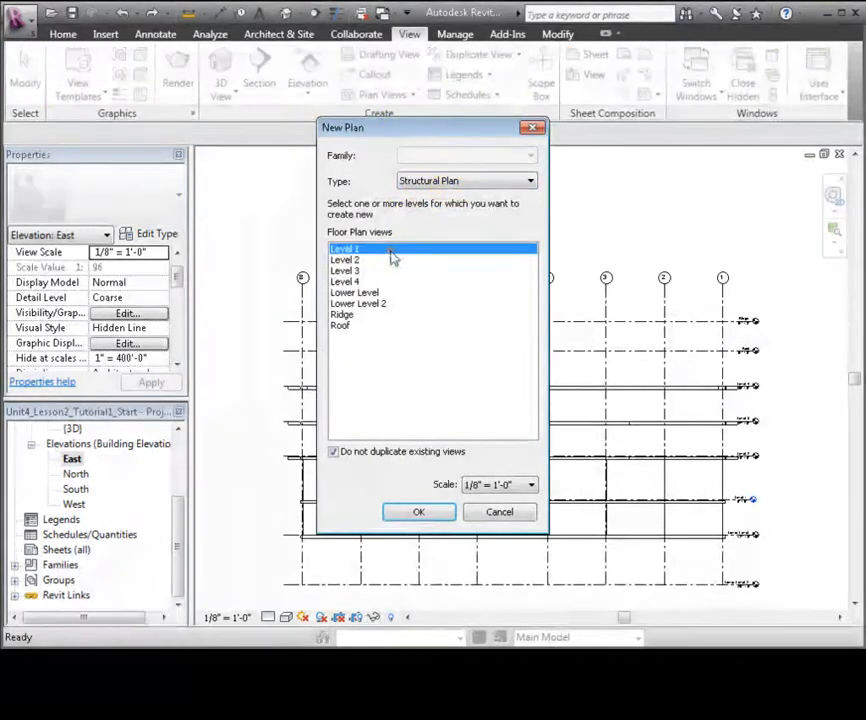
left_click(349, 326, "shift")
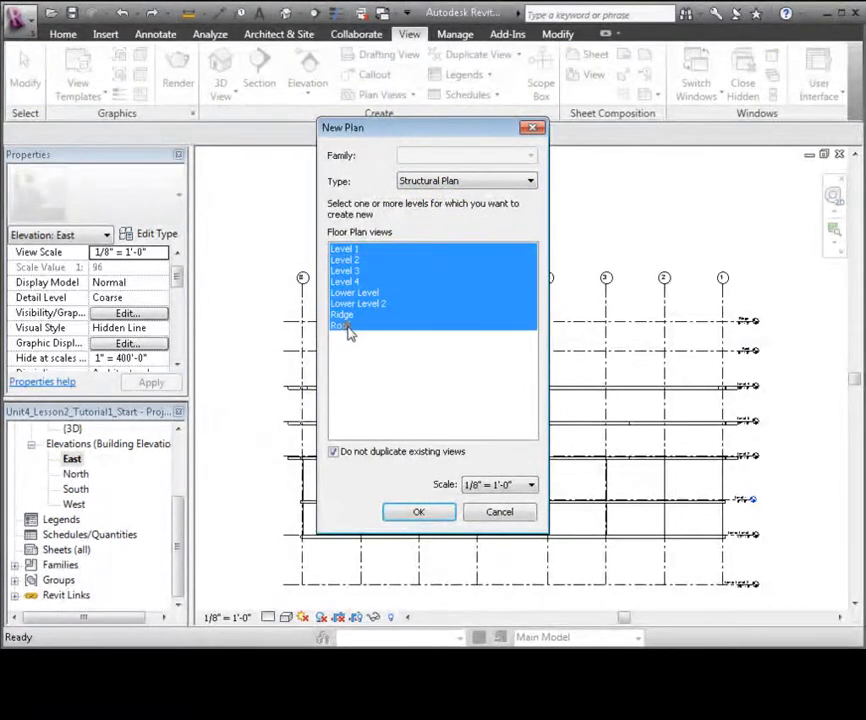
left_click(418, 513)
Open the Level 1 structural plan and hide the Architectural Model.rvt link in it through its visibility/graphic overrides.
left_click(31, 444)
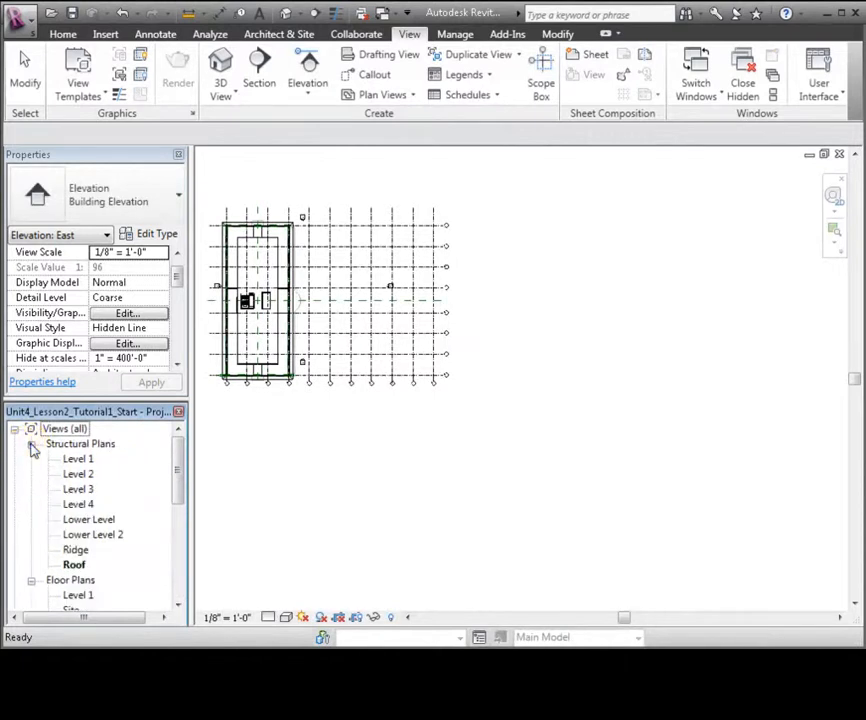
double_click(80, 459)
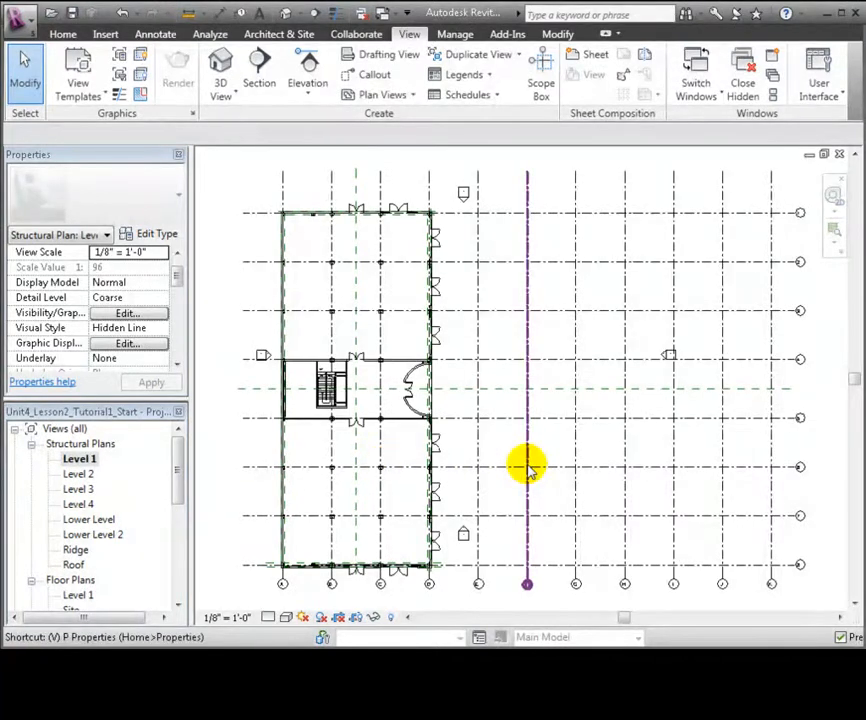
key("v")
key("g")
left_click(449, 107)
left_click(149, 183)
left_click(652, 561)
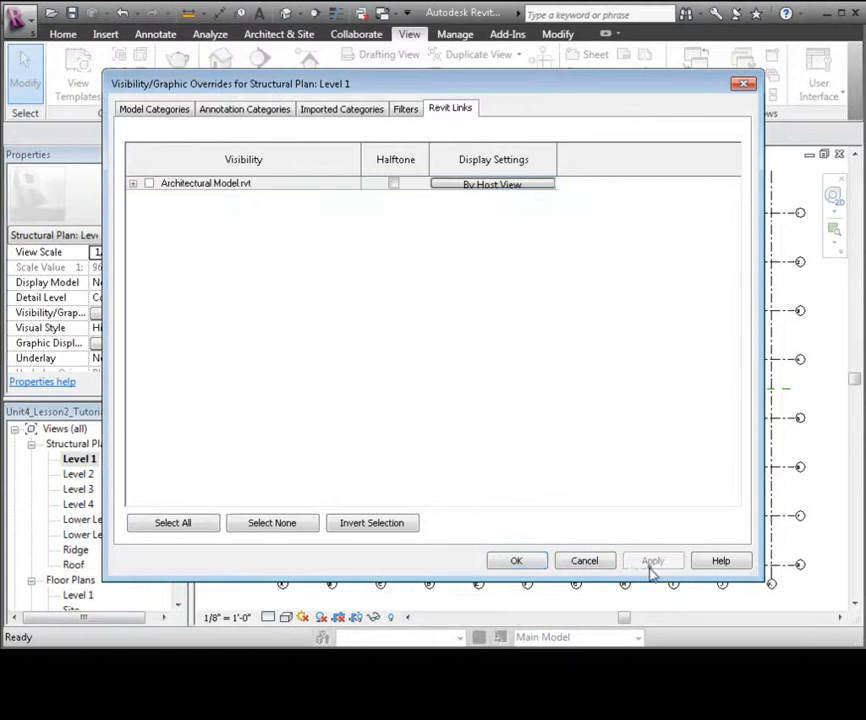
left_click(517, 562)
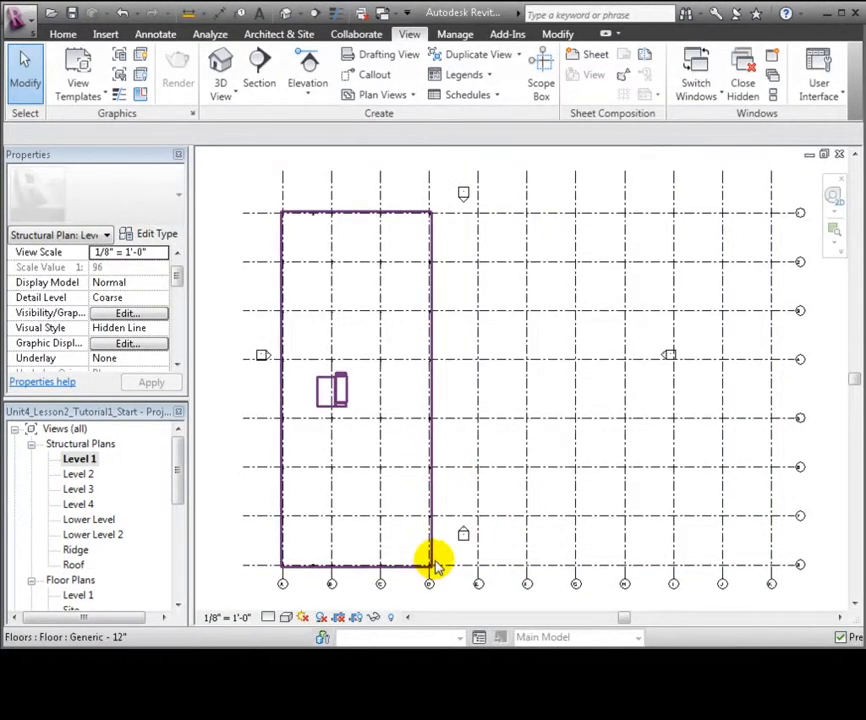
scroll(456, 537, "up", 3)
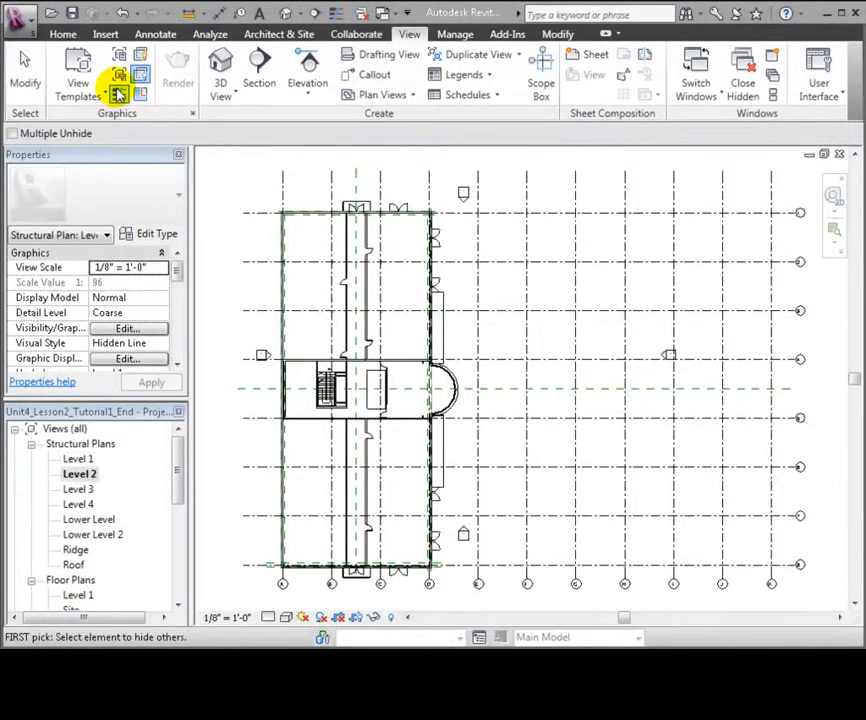
Turn off the Architectural Model.rvt link in the Level 2 structural plan's visibility/graphic overrides.
left_click(118, 58)
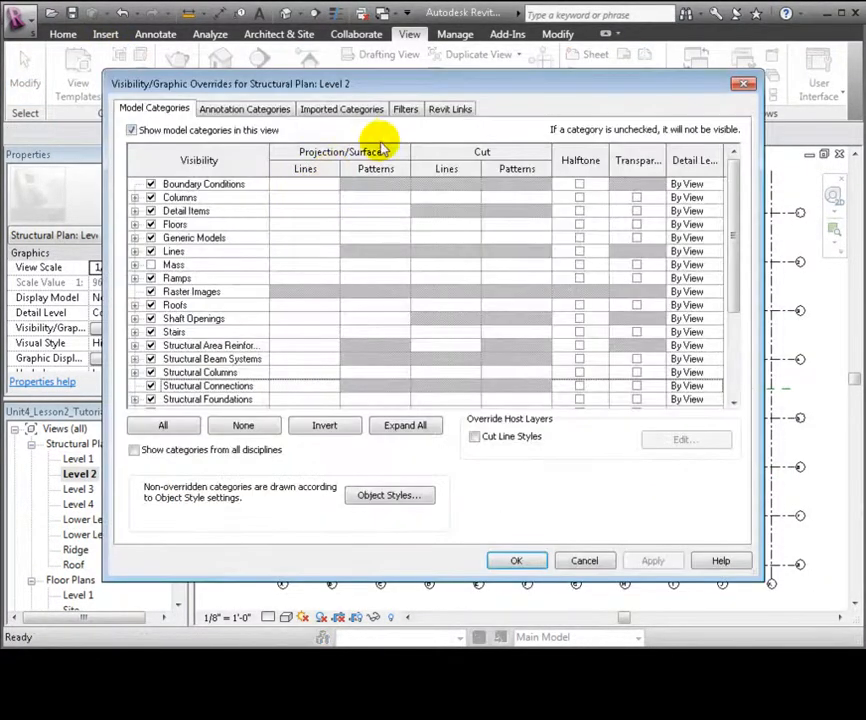
left_click(437, 115)
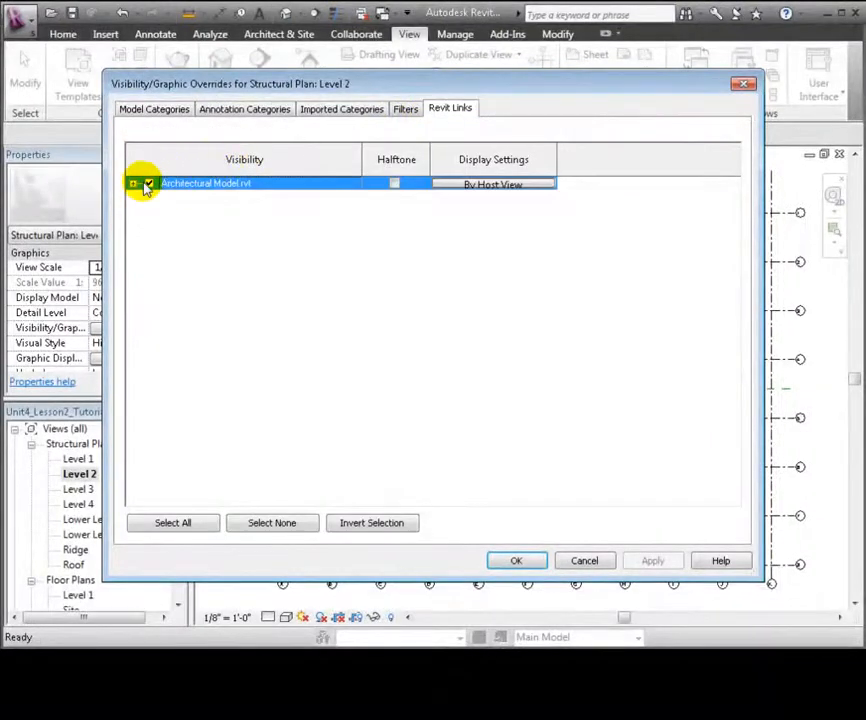
left_click(516, 561)
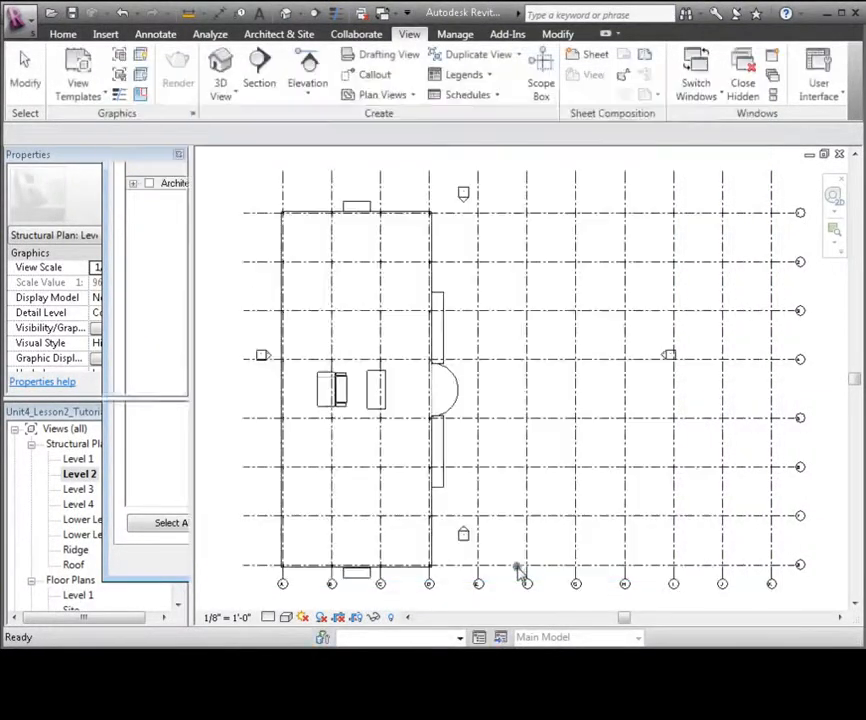